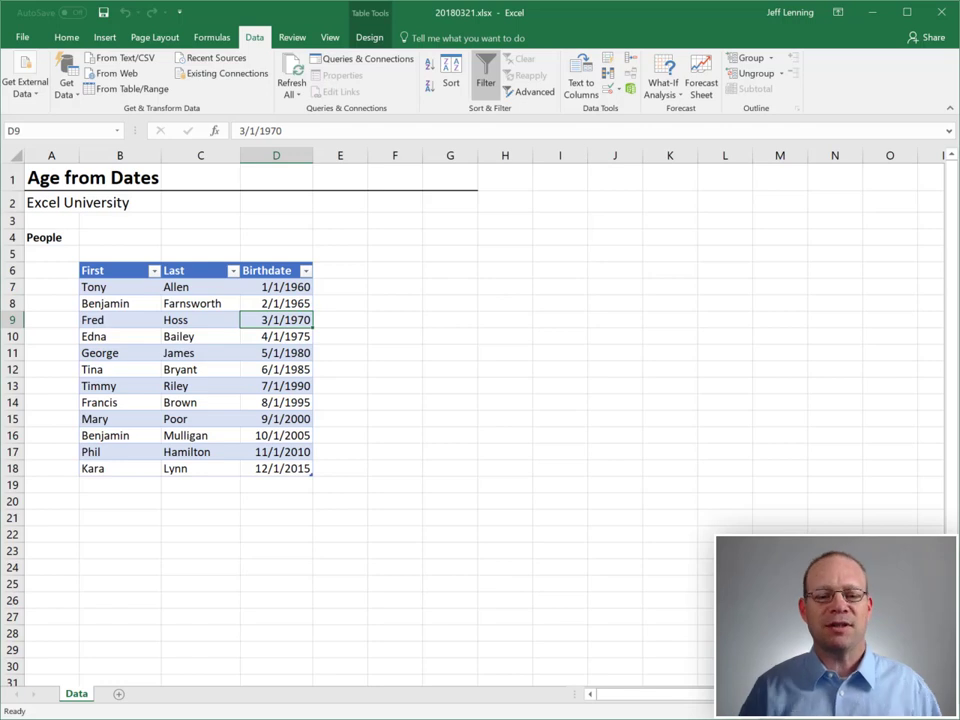
drag(120, 285, 200, 458)
drag(279, 288, 290, 468)
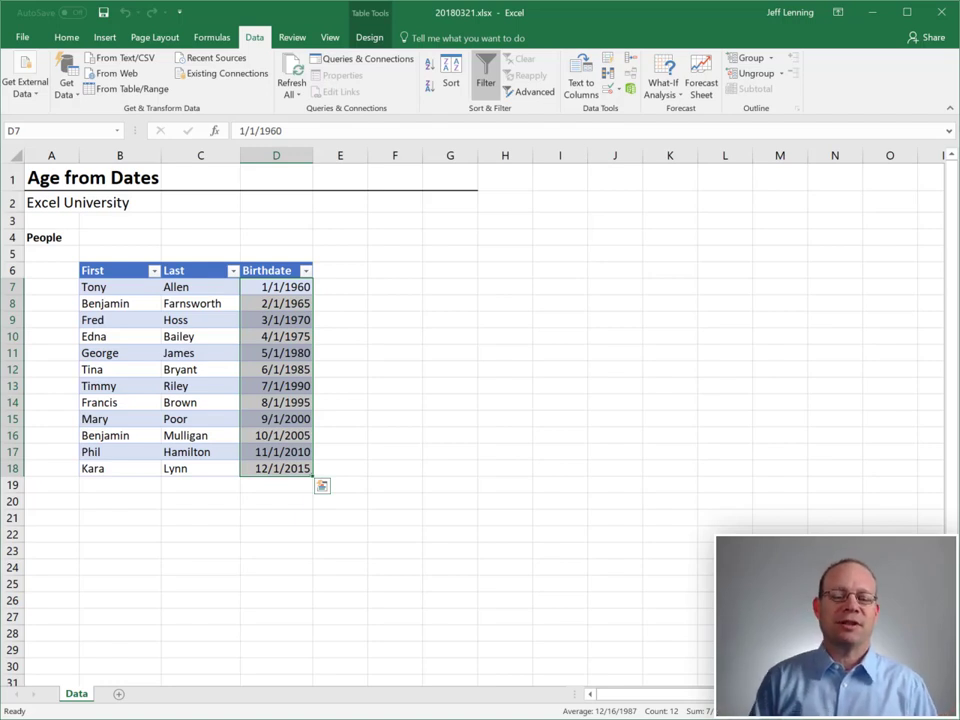
click(268, 305)
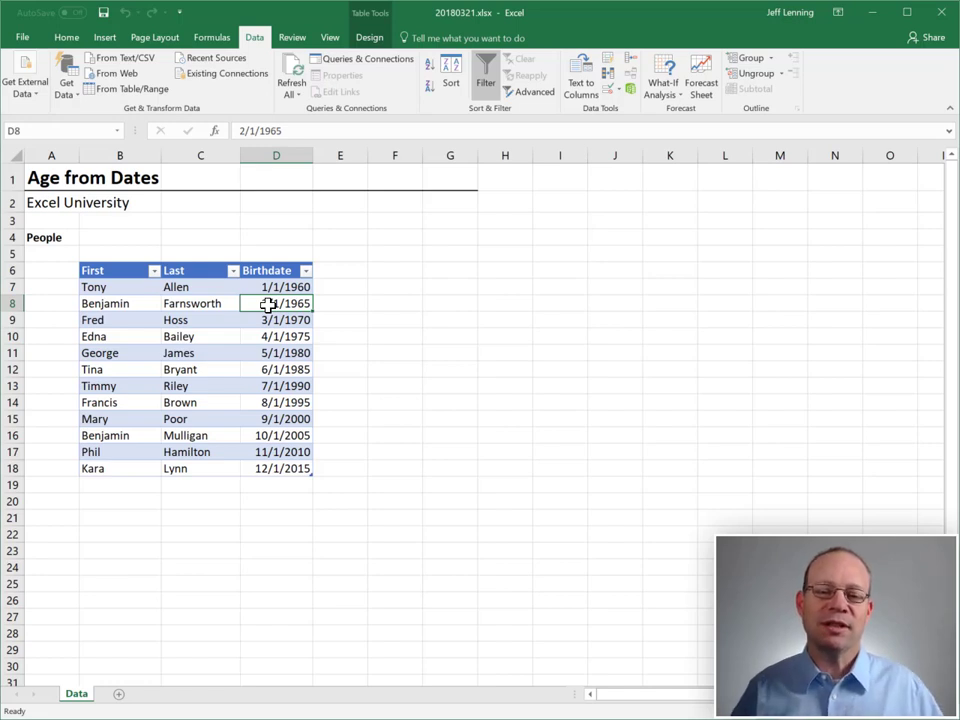
click(222, 304)
click(216, 287)
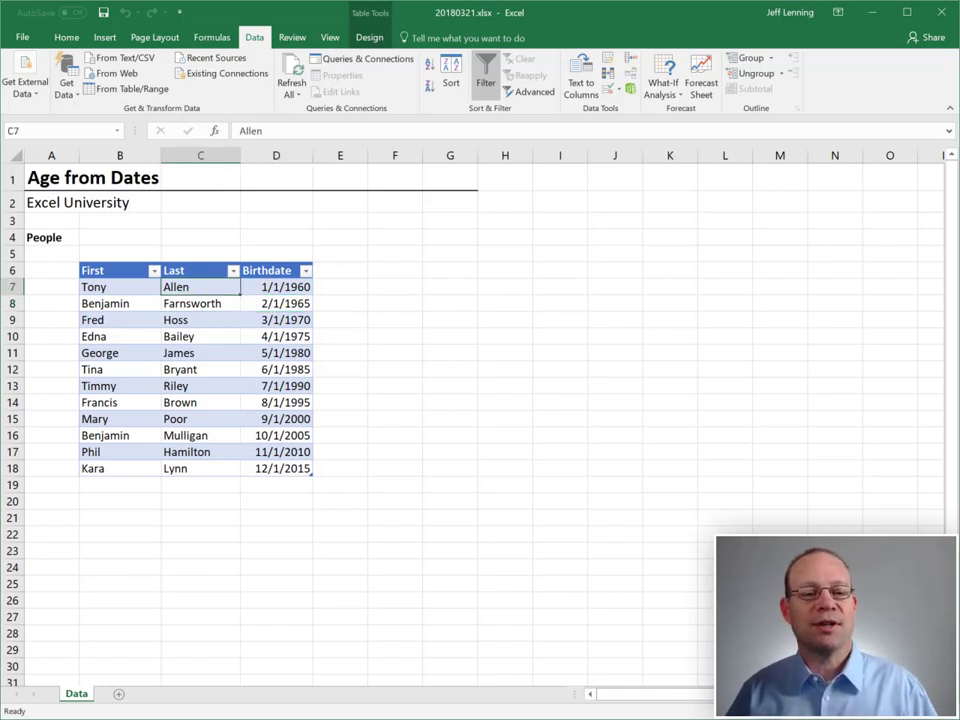
click(262, 304)
Step: Load the People table into the Query Editor and add an Age column calculated from the Birthdate column
click(268, 336)
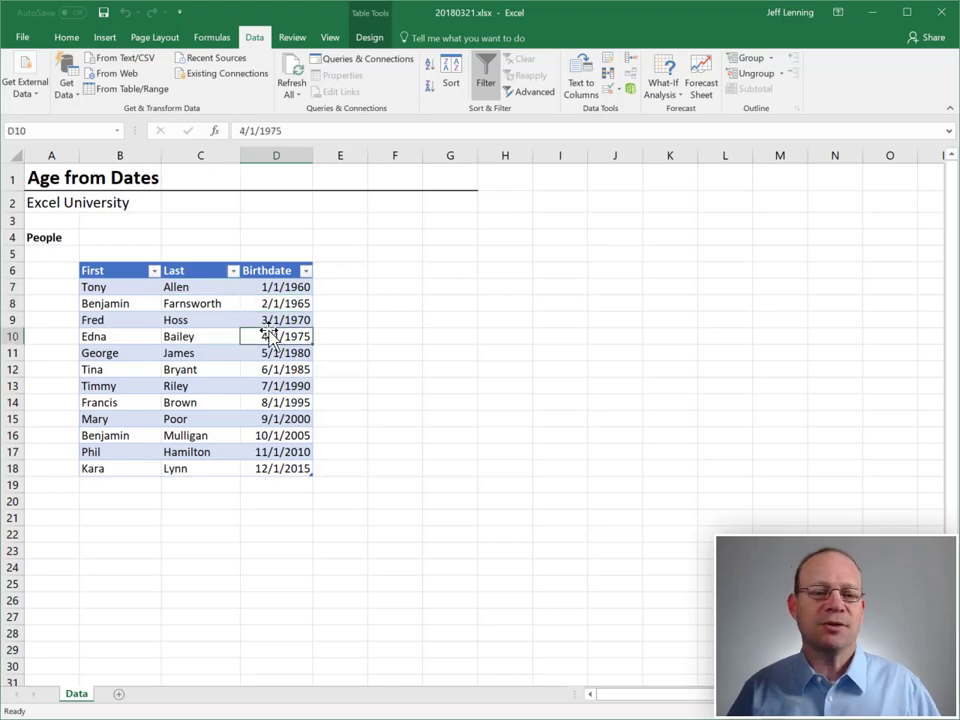
click(124, 89)
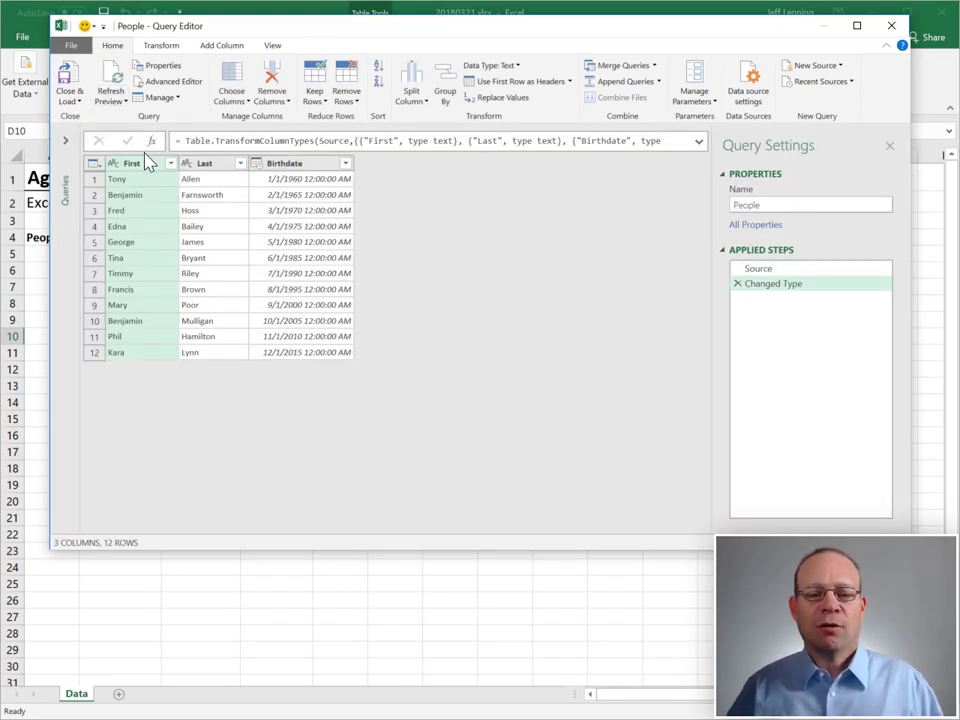
click(303, 167)
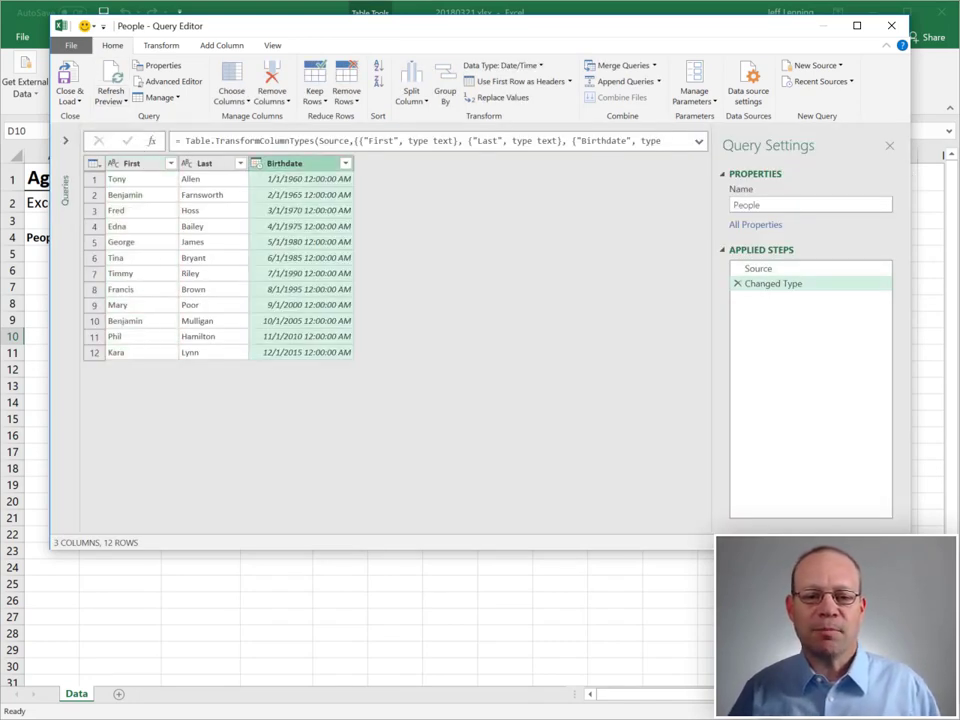
click(224, 46)
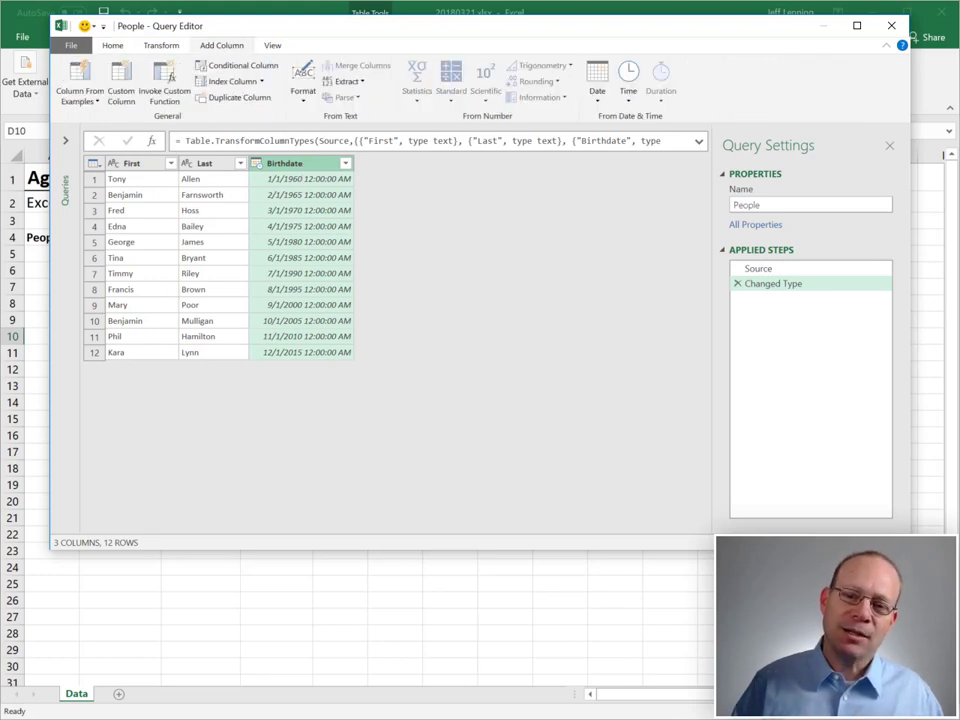
click(598, 92)
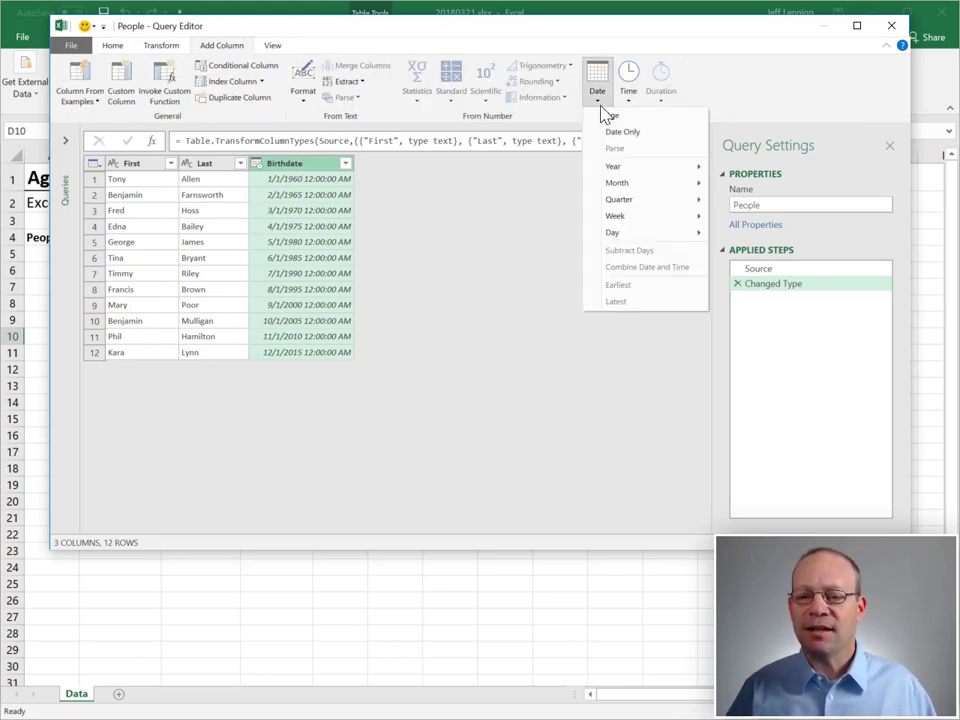
click(655, 117)
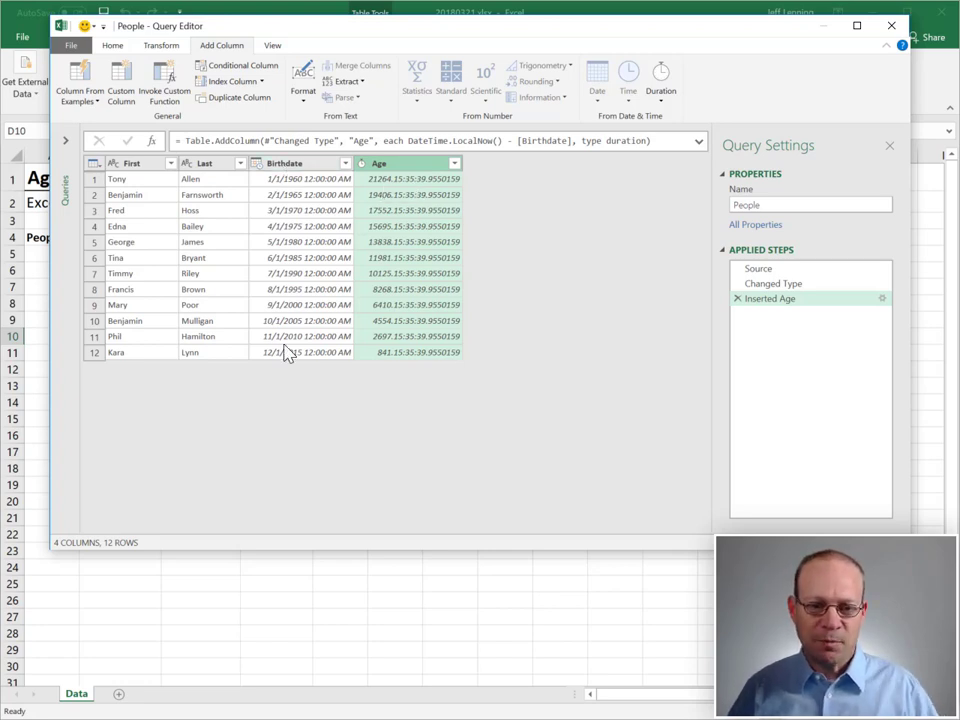
Step: Refresh the query preview and convert the Age column's durations to total years
click(113, 46)
click(112, 82)
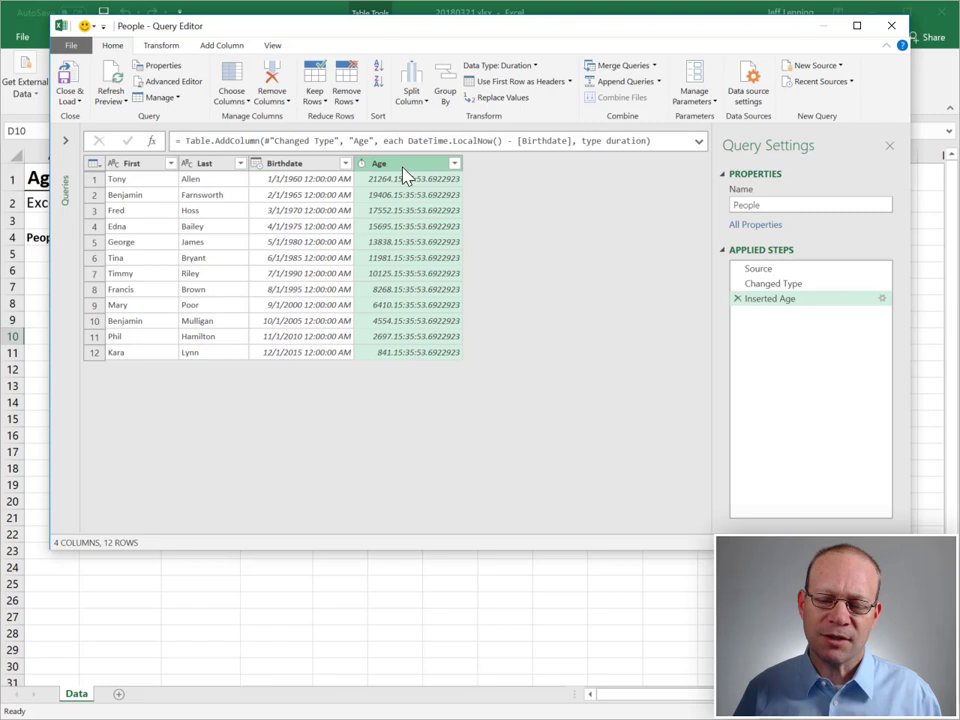
click(163, 46)
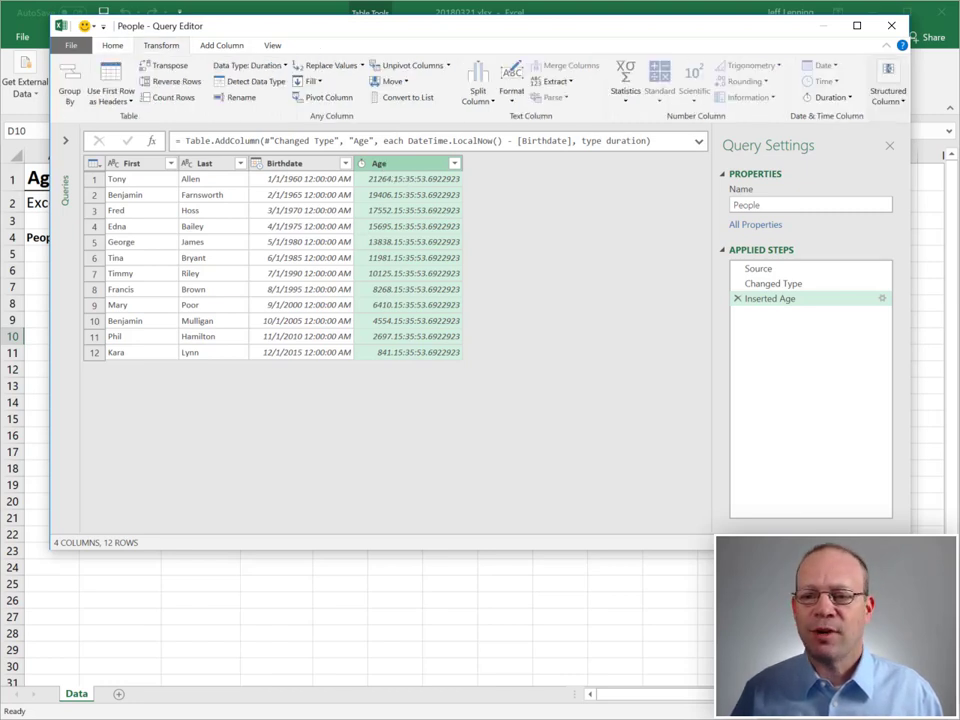
click(836, 97)
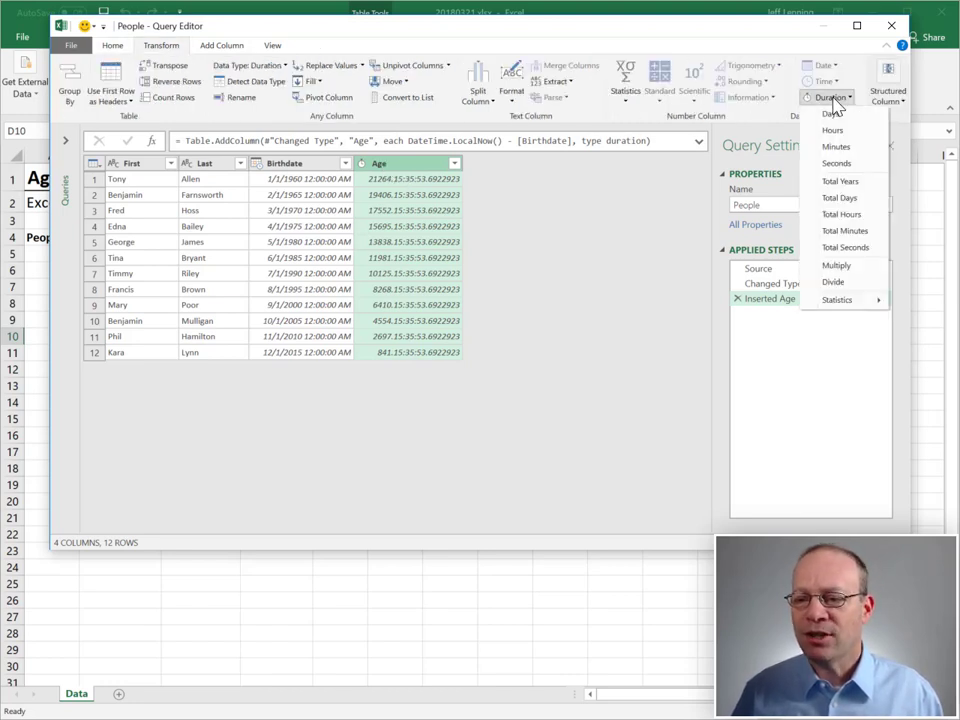
click(832, 182)
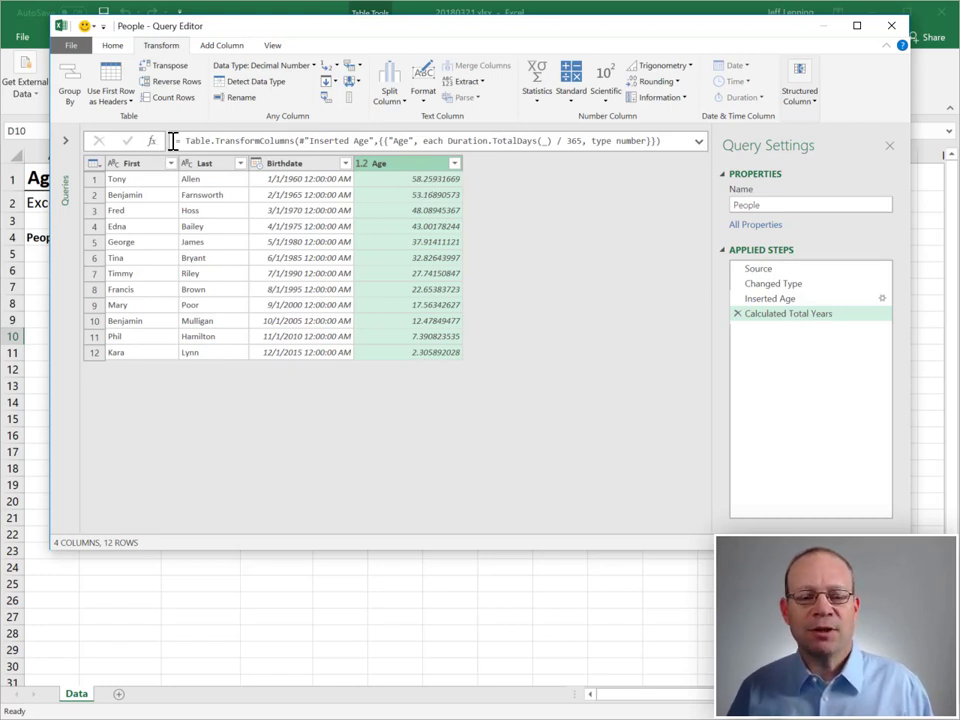
Step: Change the divisor in the Age column's total years formula to 365.25
click(577, 140)
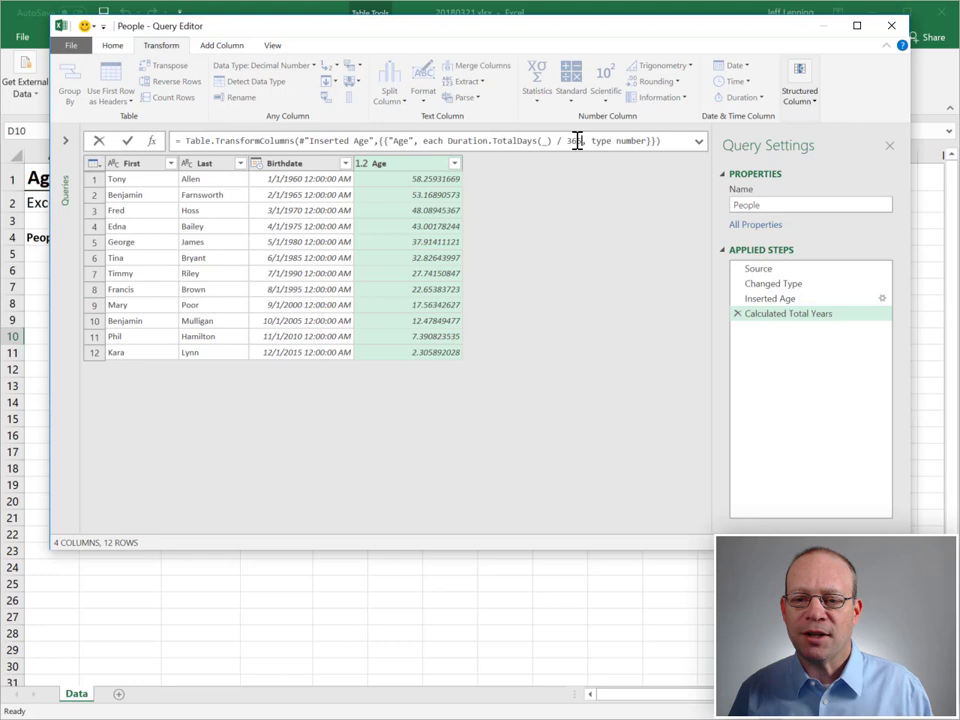
double_click(574, 140)
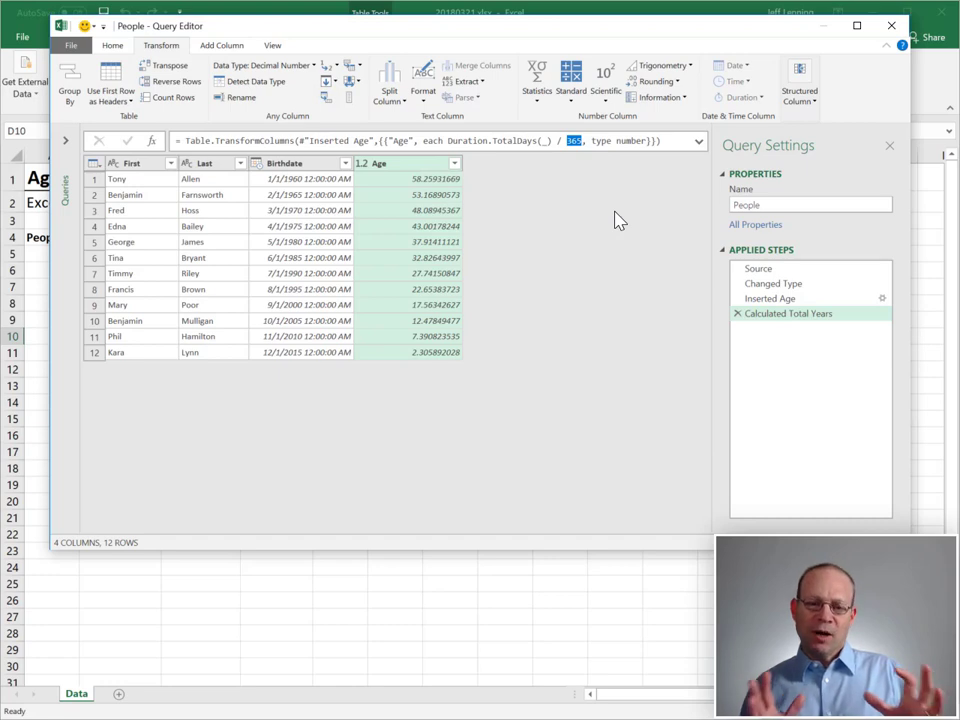
click(584, 142)
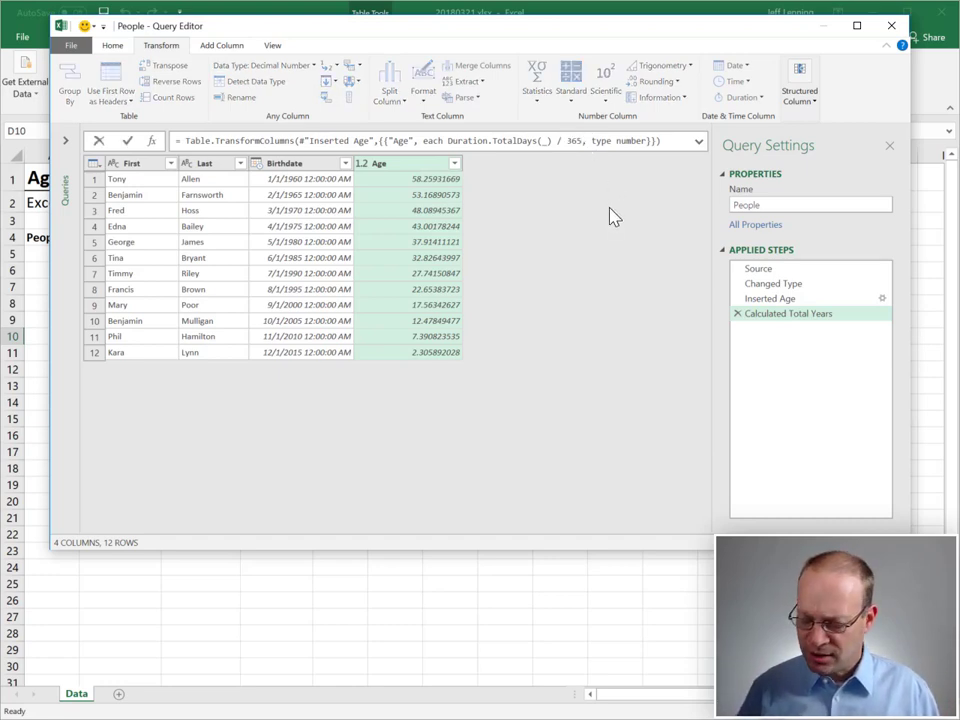
text(.2)
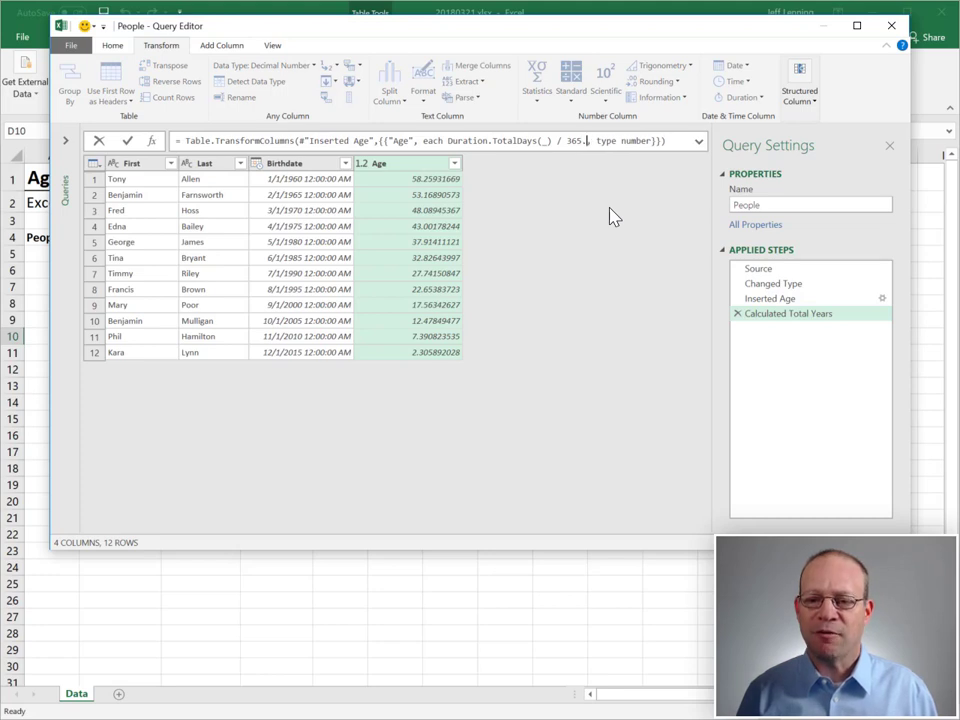
text(5)
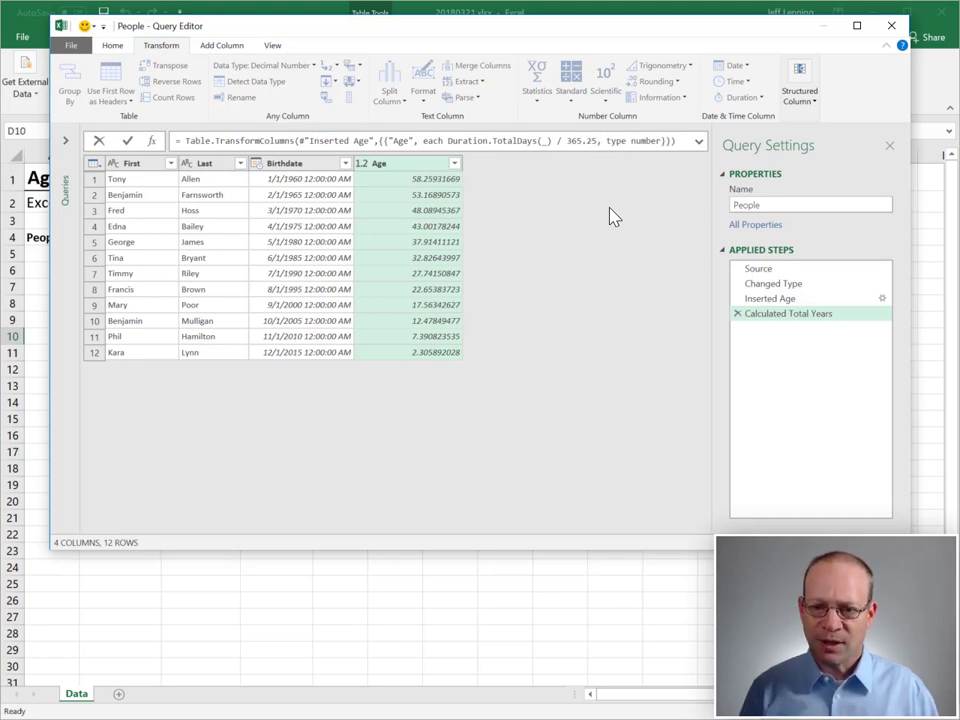
key(Return)
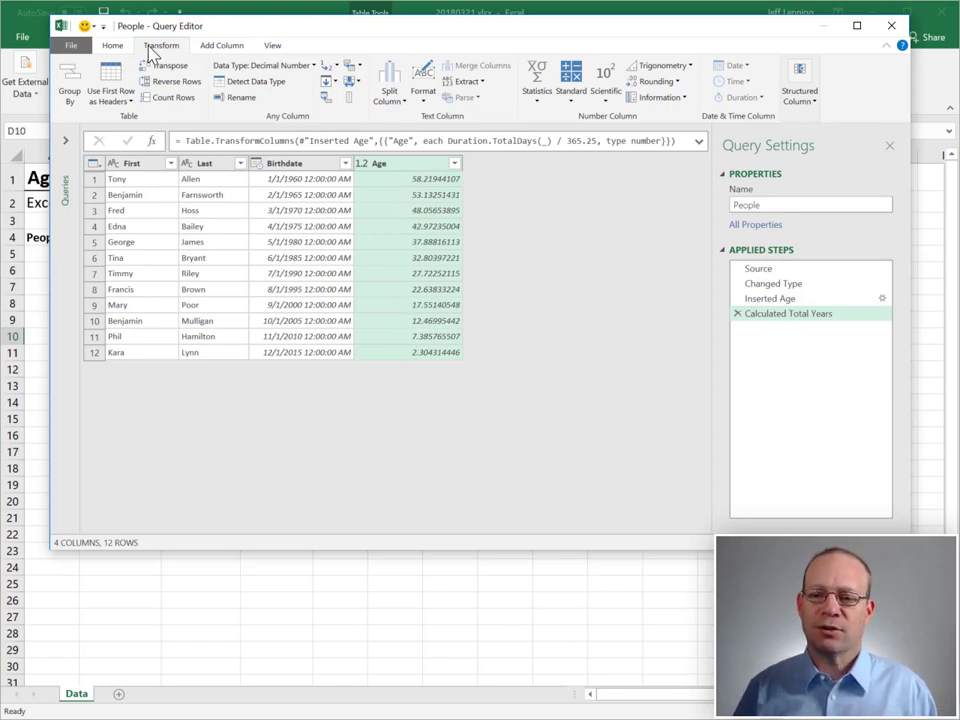
Step: Round the Age values down and load the query results as a table on a new worksheet
click(656, 81)
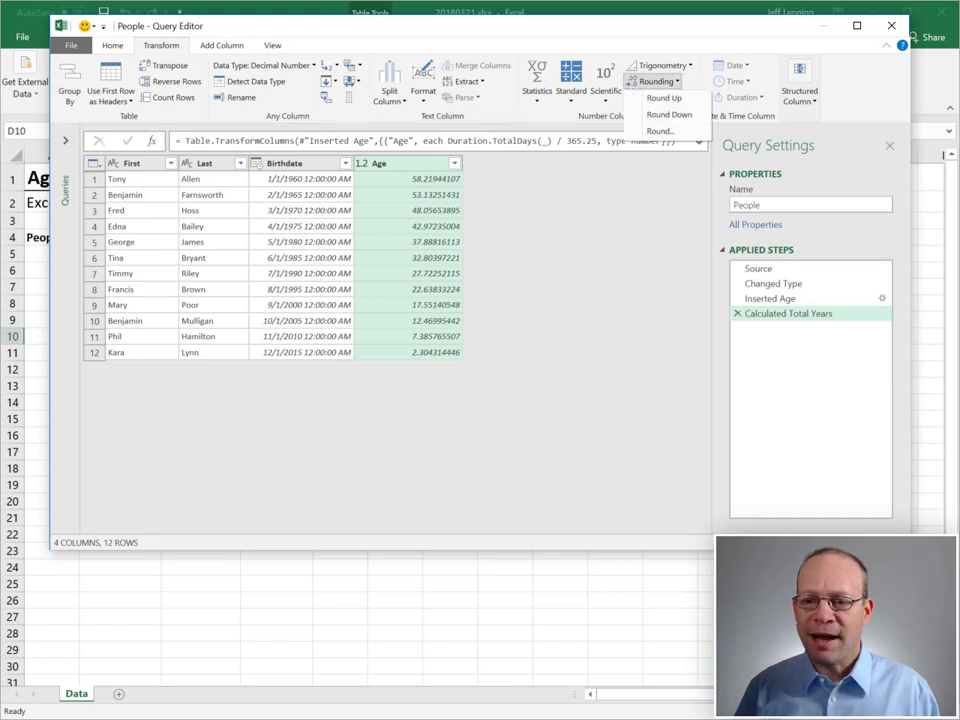
click(682, 116)
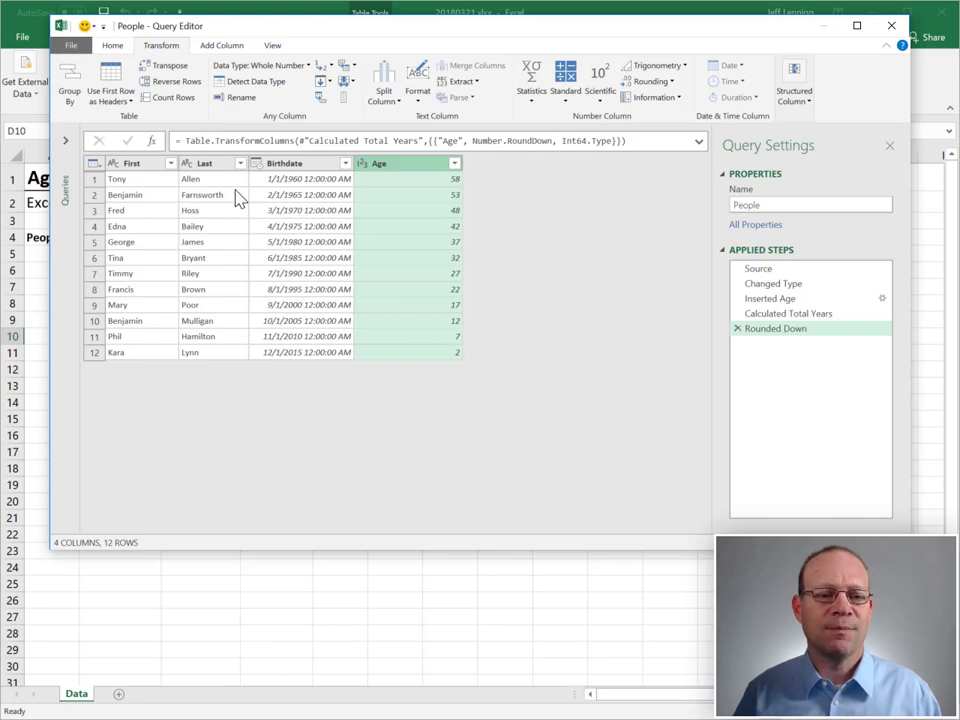
click(112, 45)
click(75, 101)
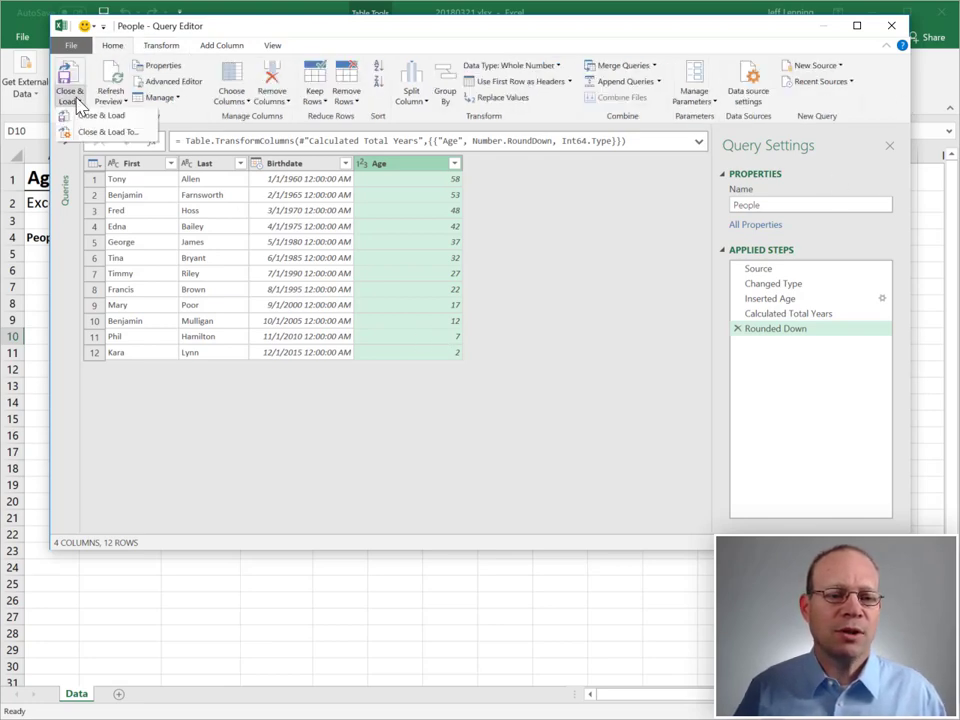
click(82, 116)
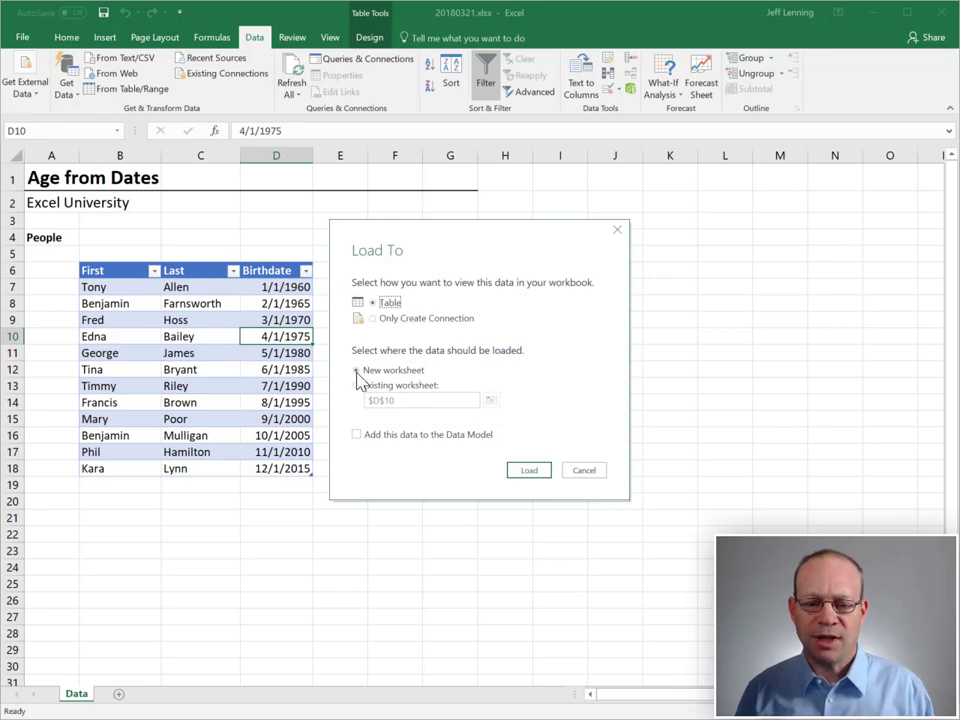
click(529, 471)
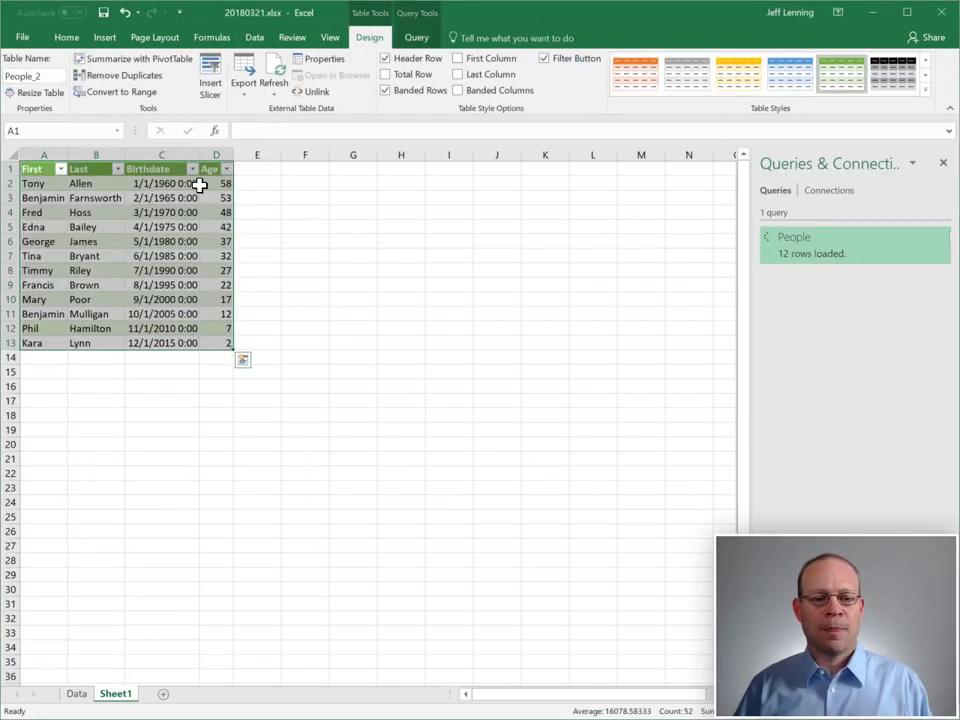
Step: Insert a PivotTable based on the loaded results table on a new worksheet and close the Queries & Connections pane
click(128, 226)
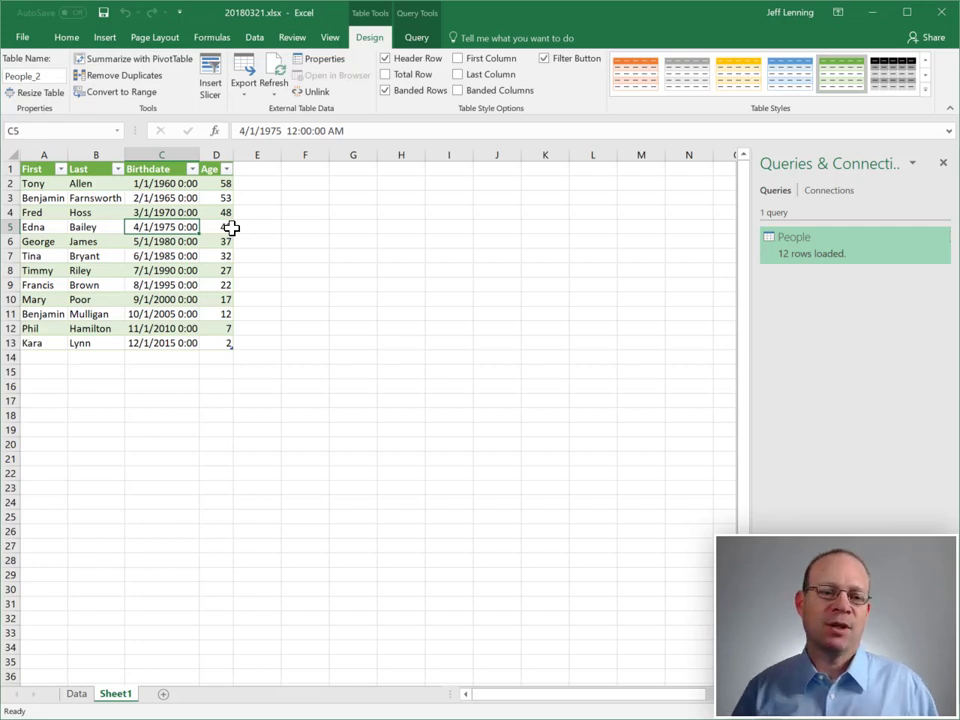
click(105, 38)
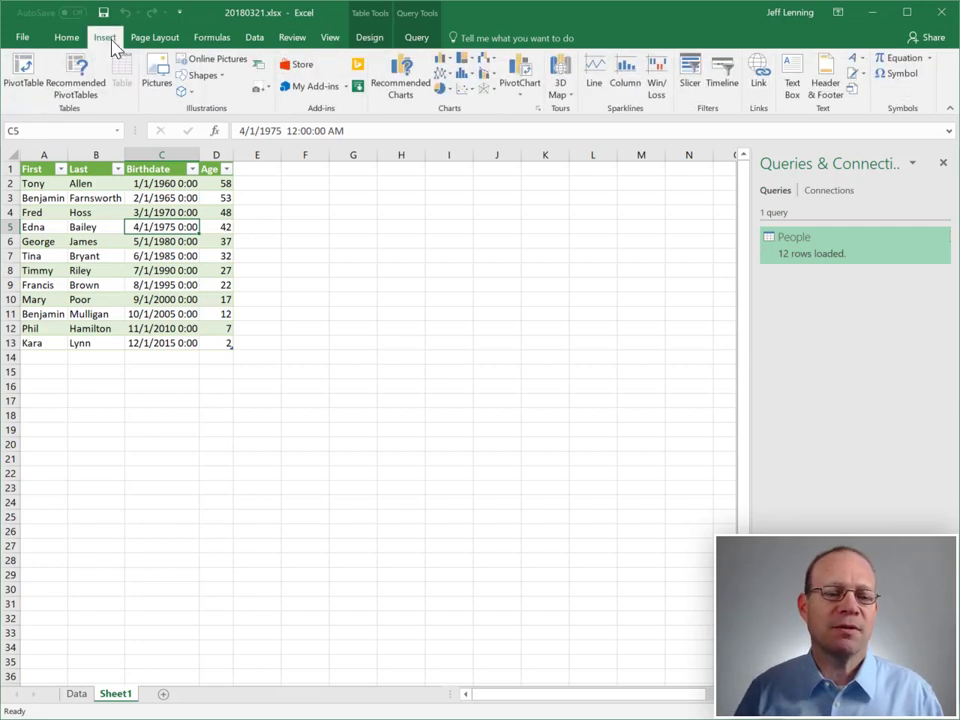
click(22, 68)
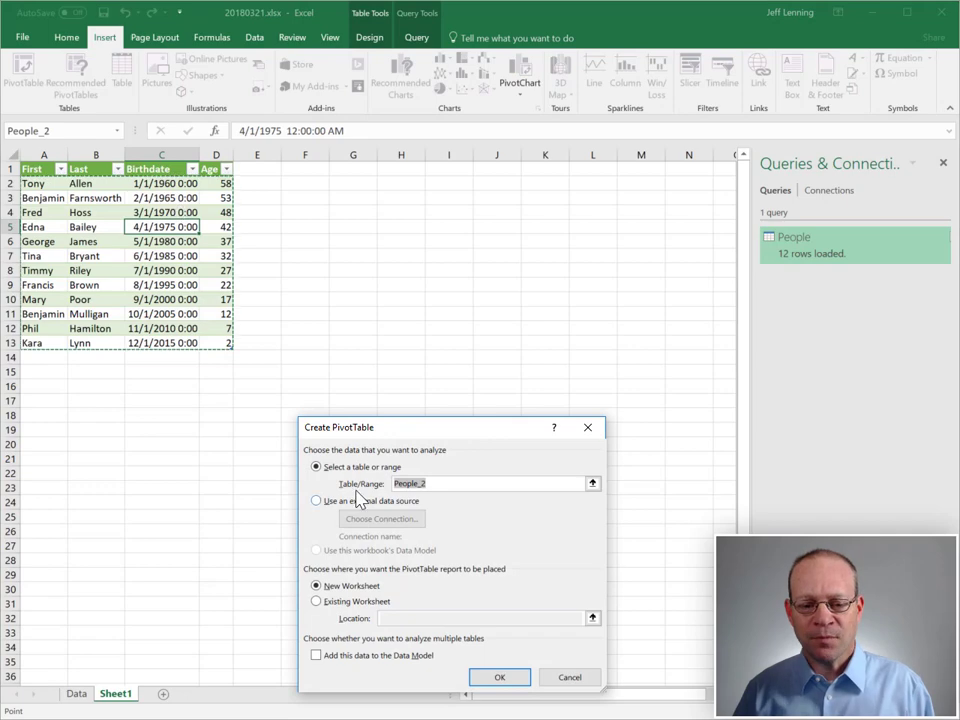
click(498, 677)
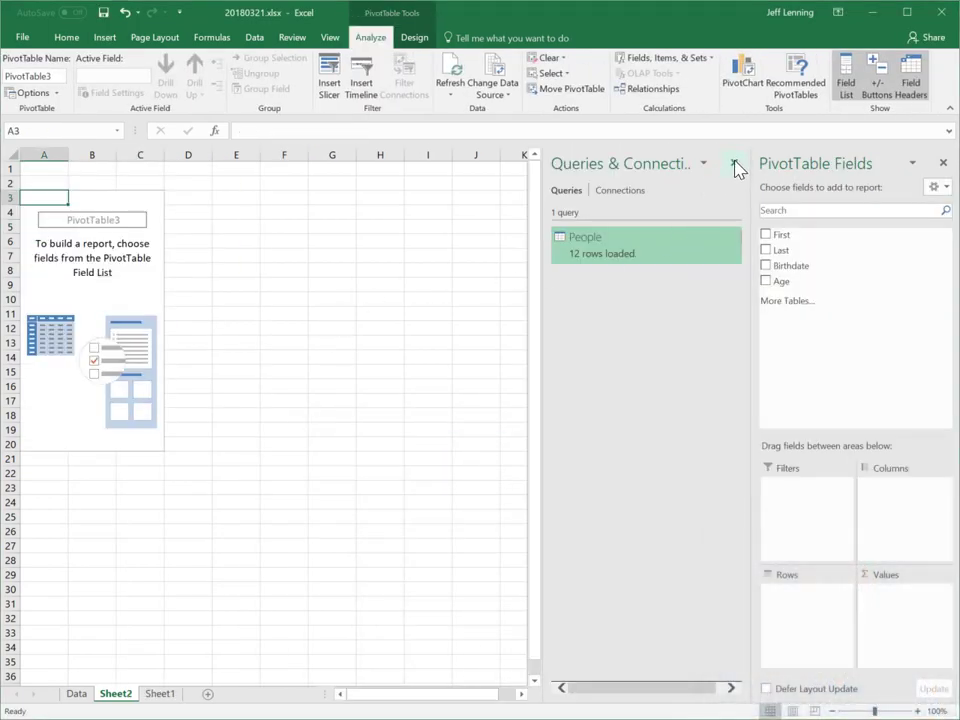
click(735, 167)
Step: Add the Age, Last and First fields to the PivotTable's rows, in that order
drag(776, 283, 799, 598)
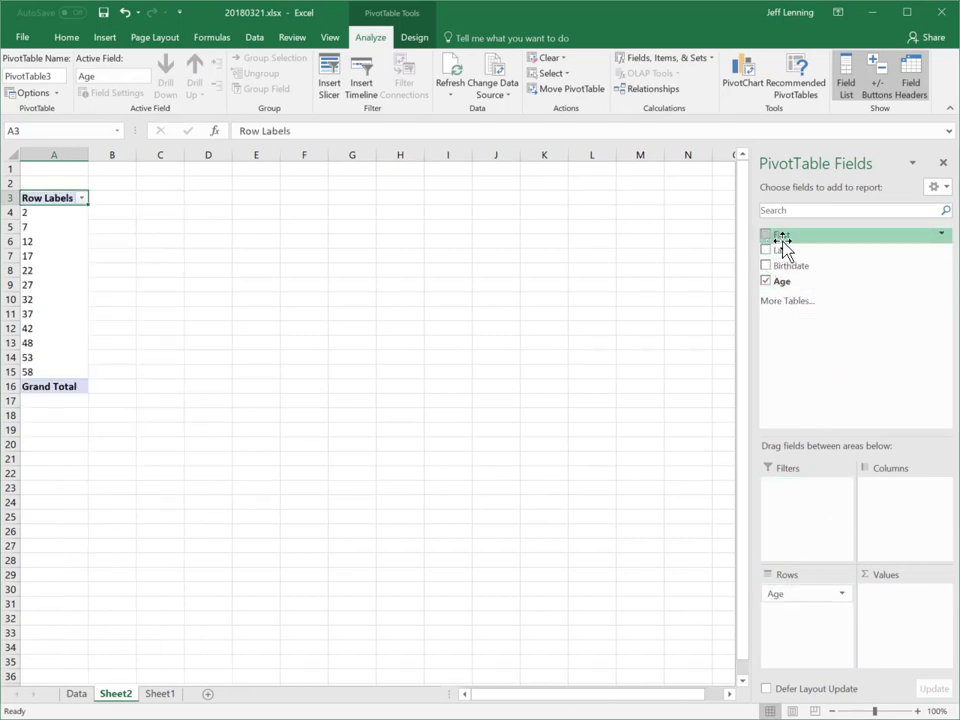
drag(788, 251, 825, 640)
scroll(162, 292, up, 3)
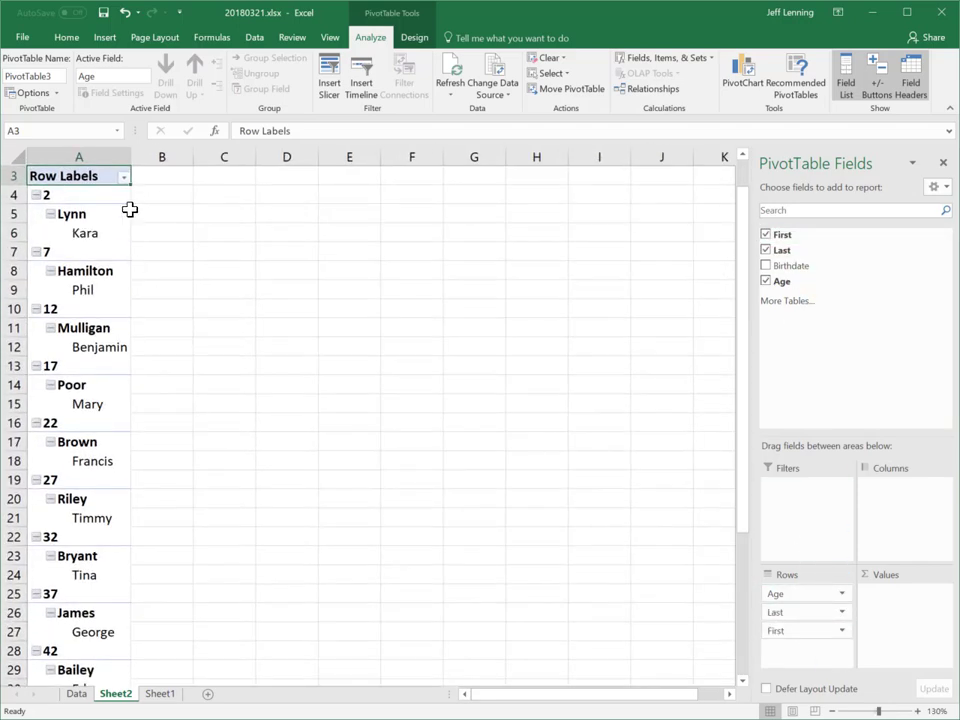
scroll(170, 218, up, 1)
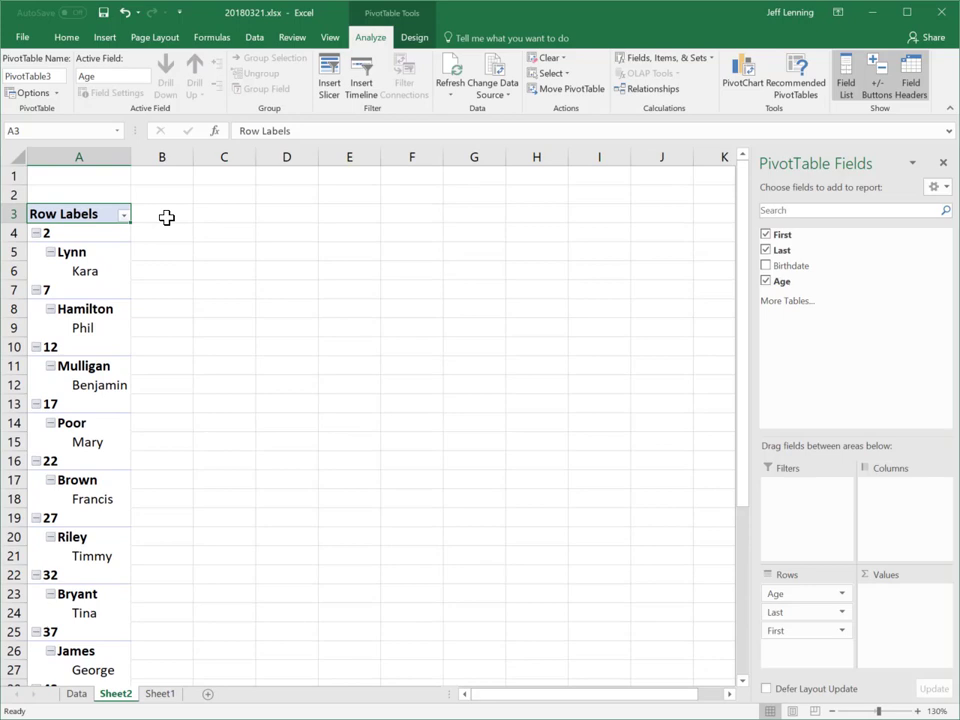
click(62, 233)
click(69, 290)
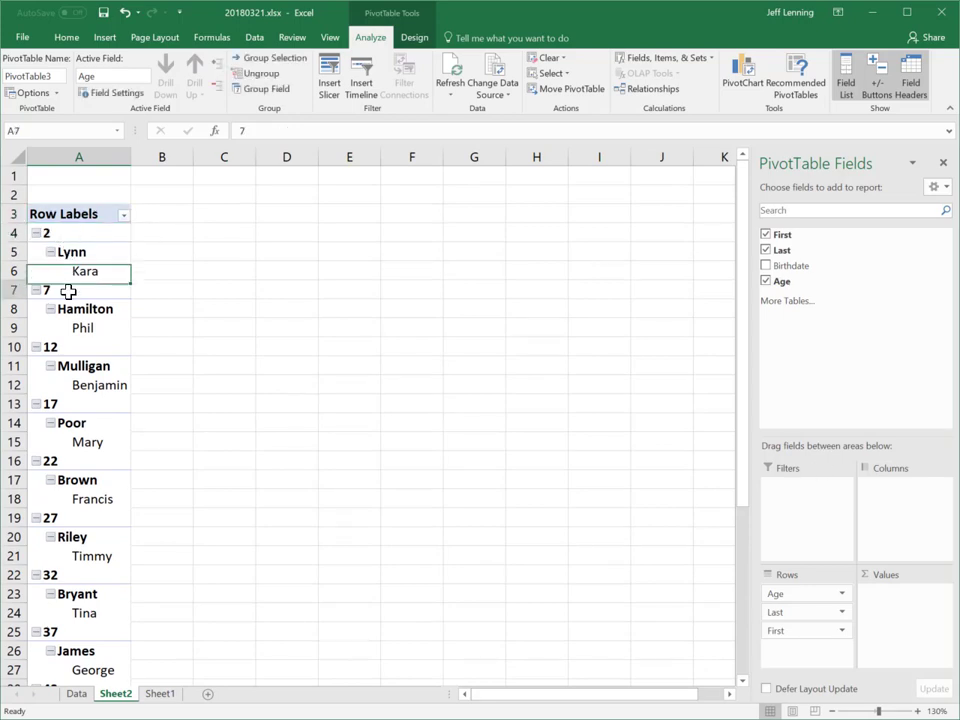
click(69, 348)
click(73, 406)
Step: Group the PivotTable's Age row values into ranges by 10, using the automatic starting and ending values
click(77, 238)
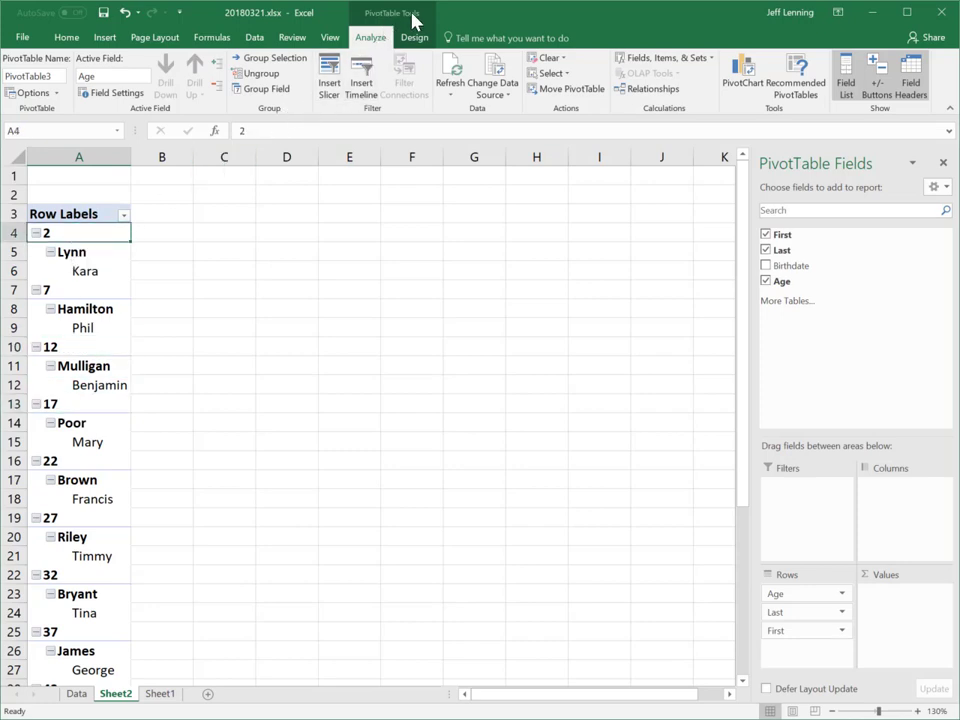
click(272, 59)
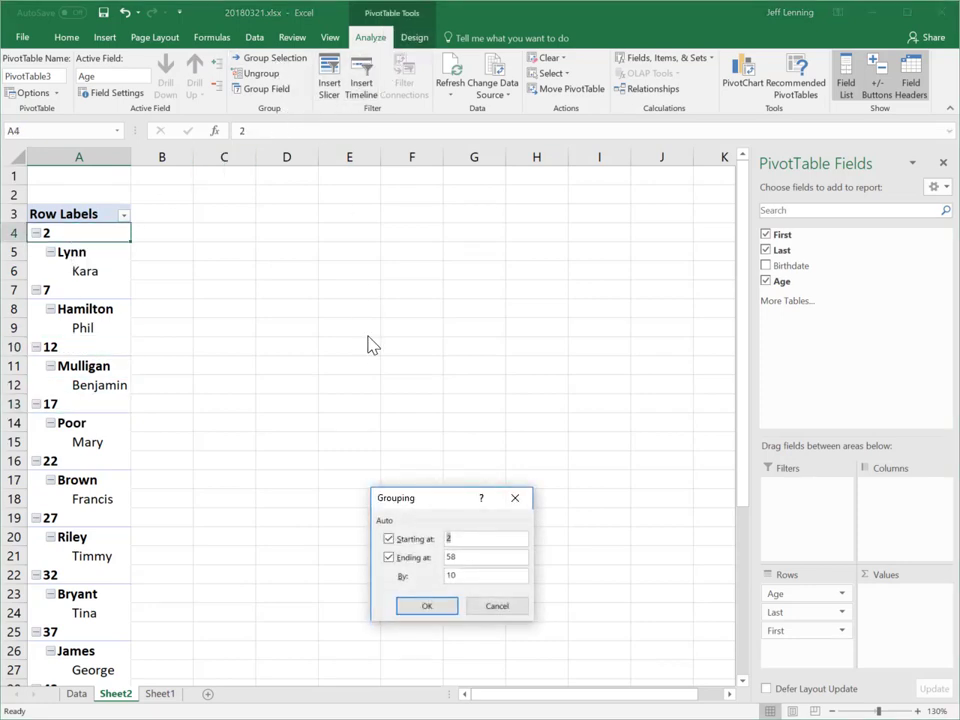
click(388, 538)
drag(466, 573, 436, 574)
text(10)
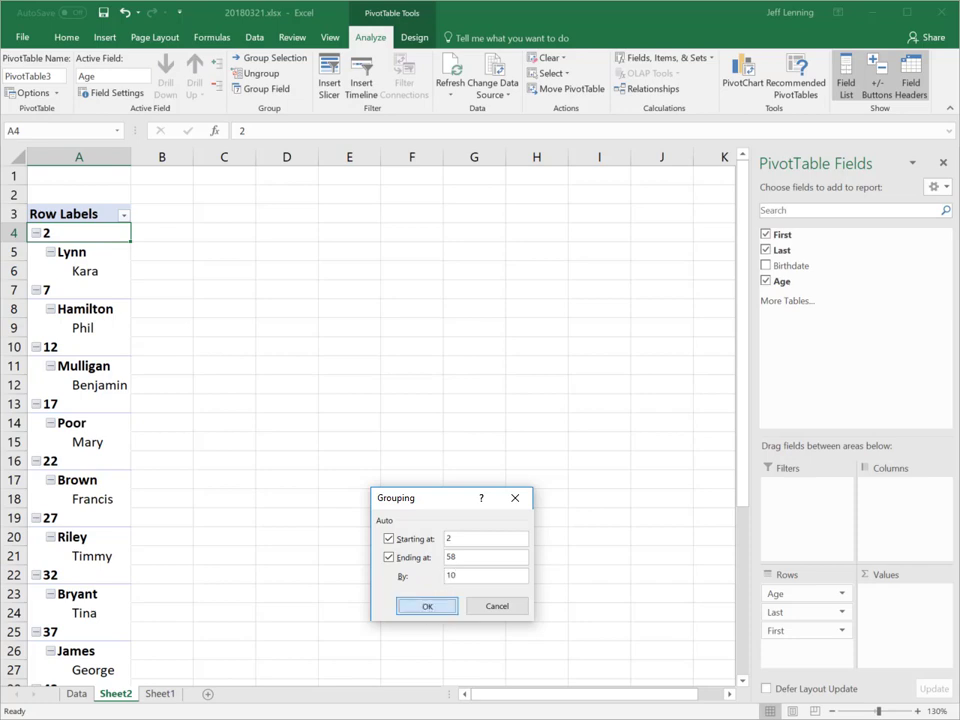
key(Return)
click(45, 328)
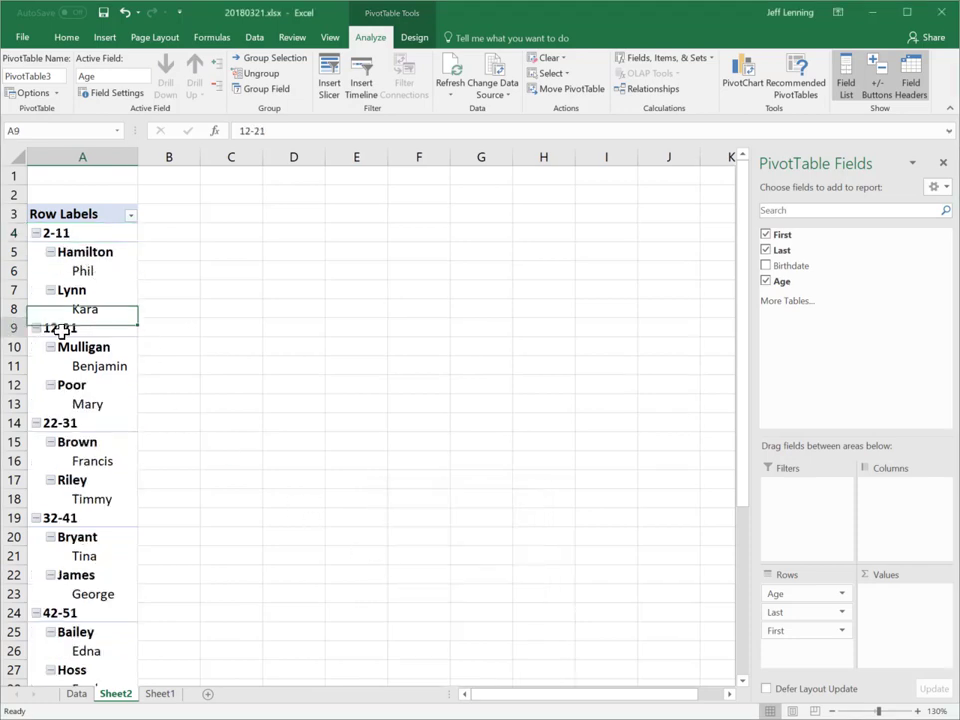
click(75, 423)
click(80, 514)
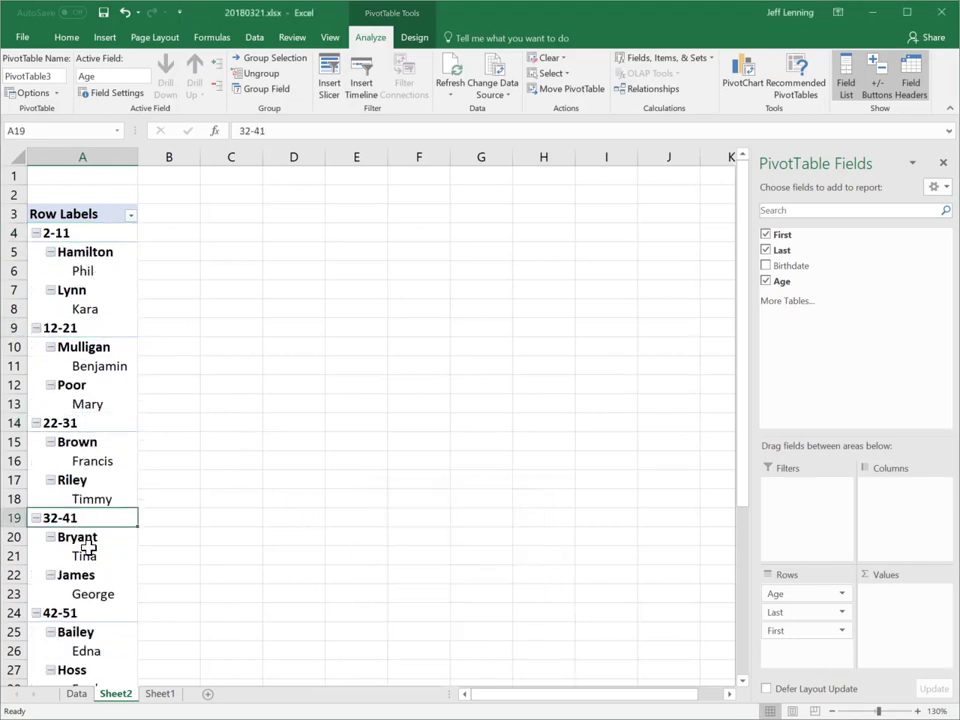
click(88, 613)
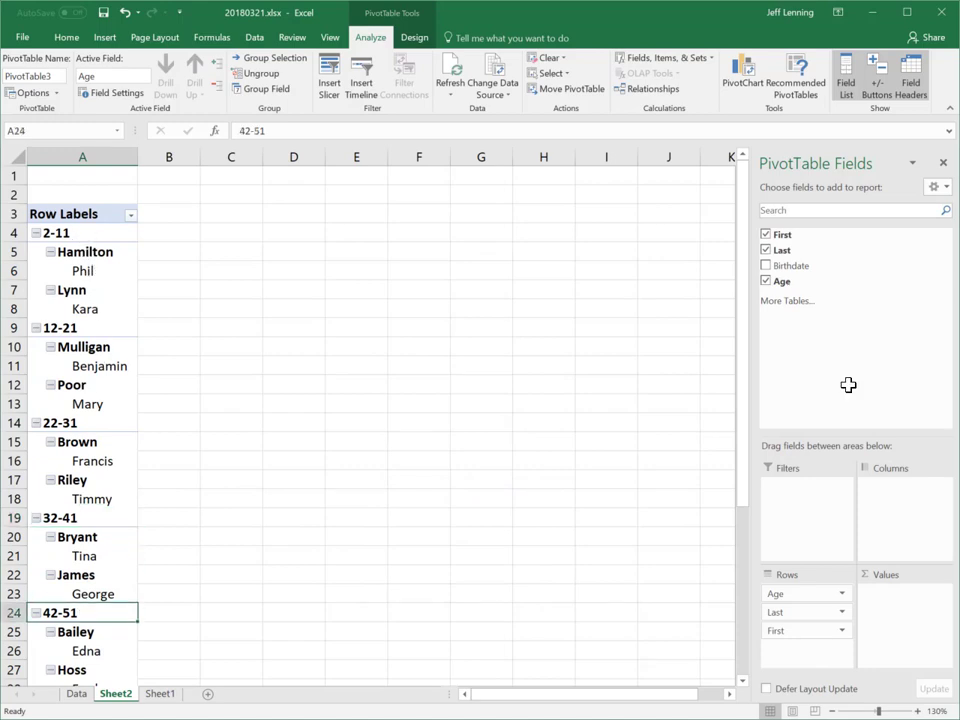
click(84, 236)
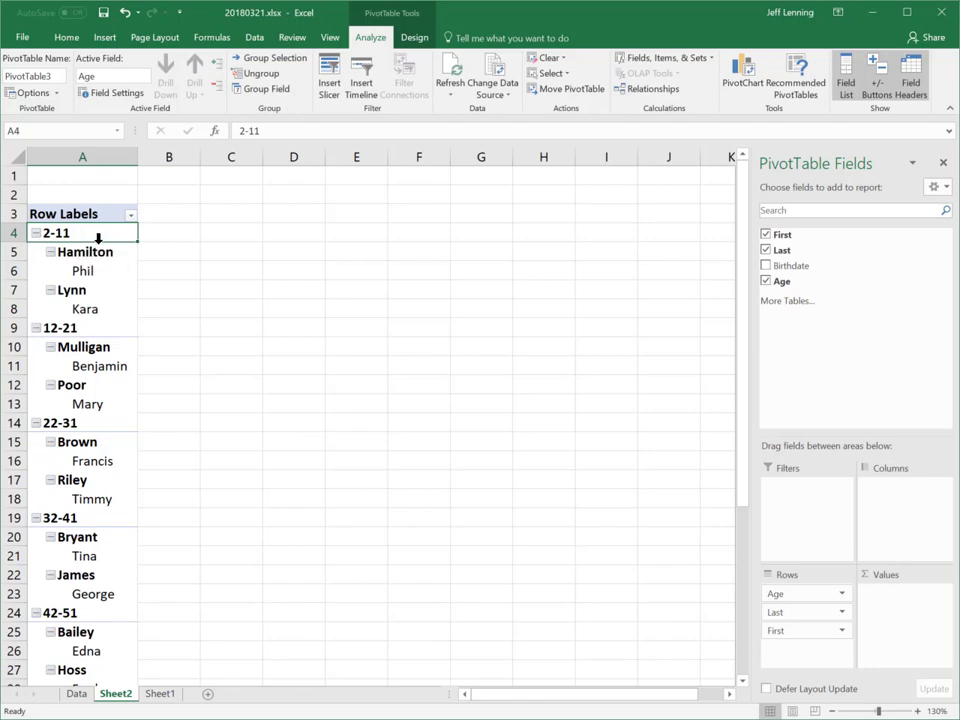
Step: Set the Last row field's layout to show item labels in tabular form
click(101, 252)
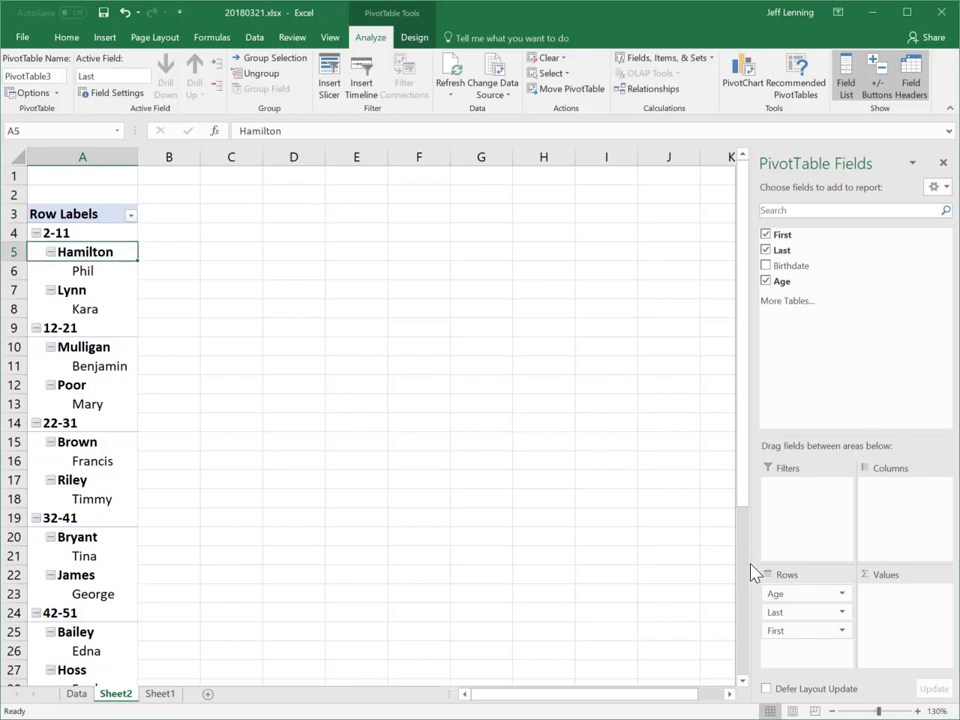
click(789, 612)
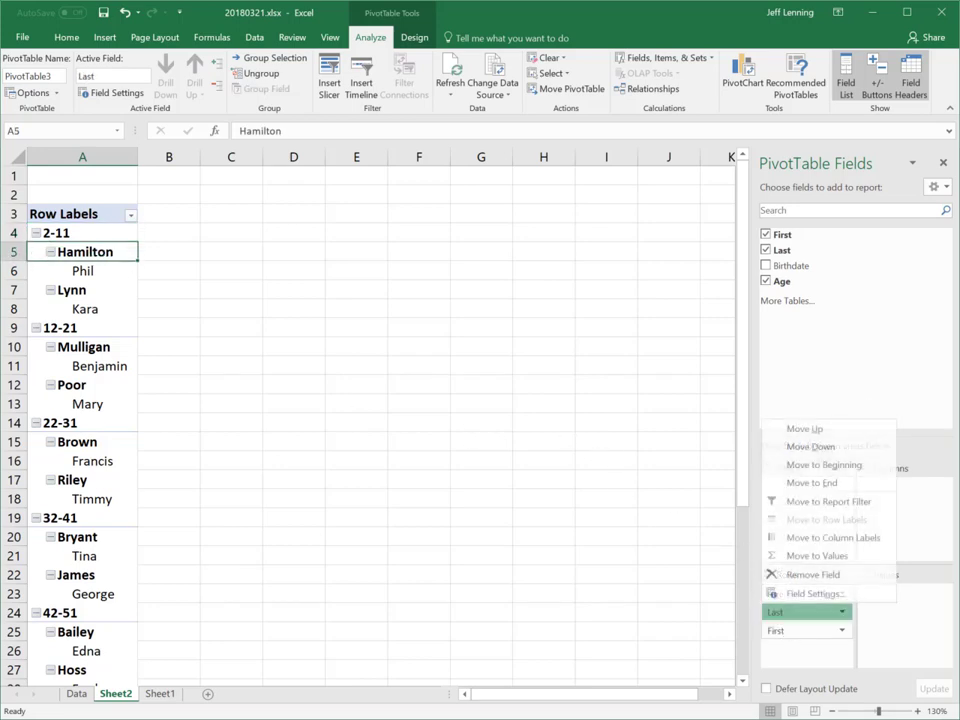
click(831, 594)
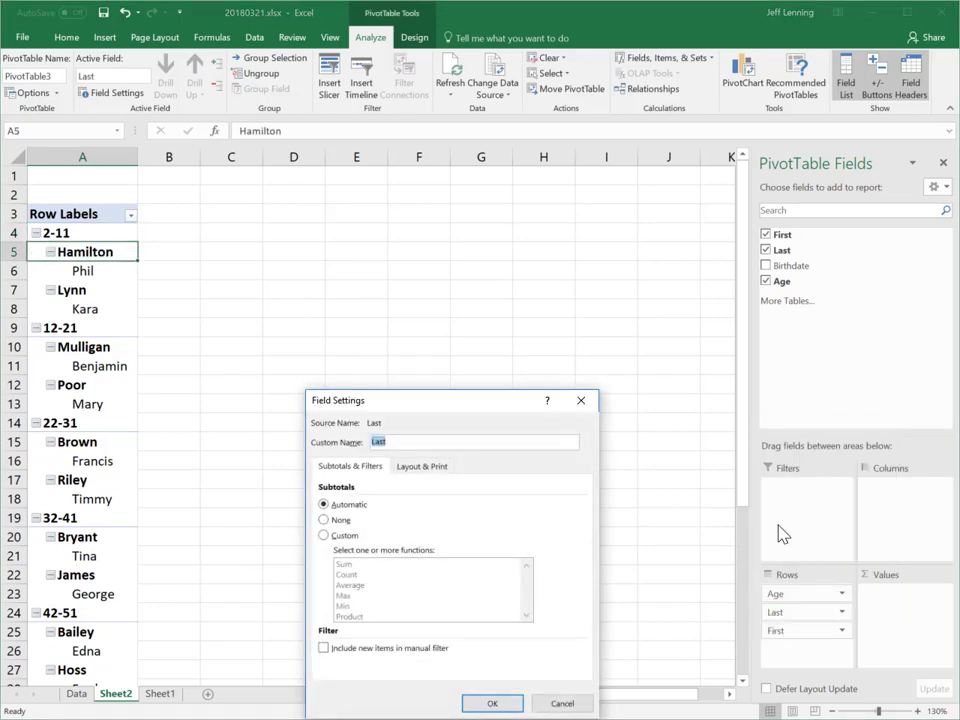
click(431, 467)
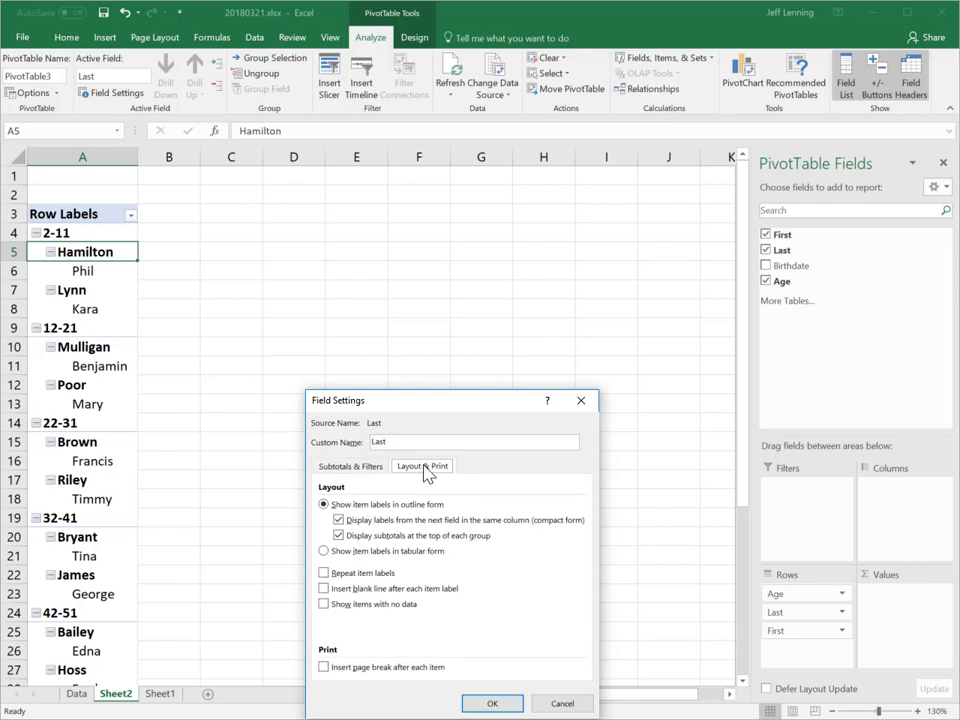
click(343, 553)
click(506, 703)
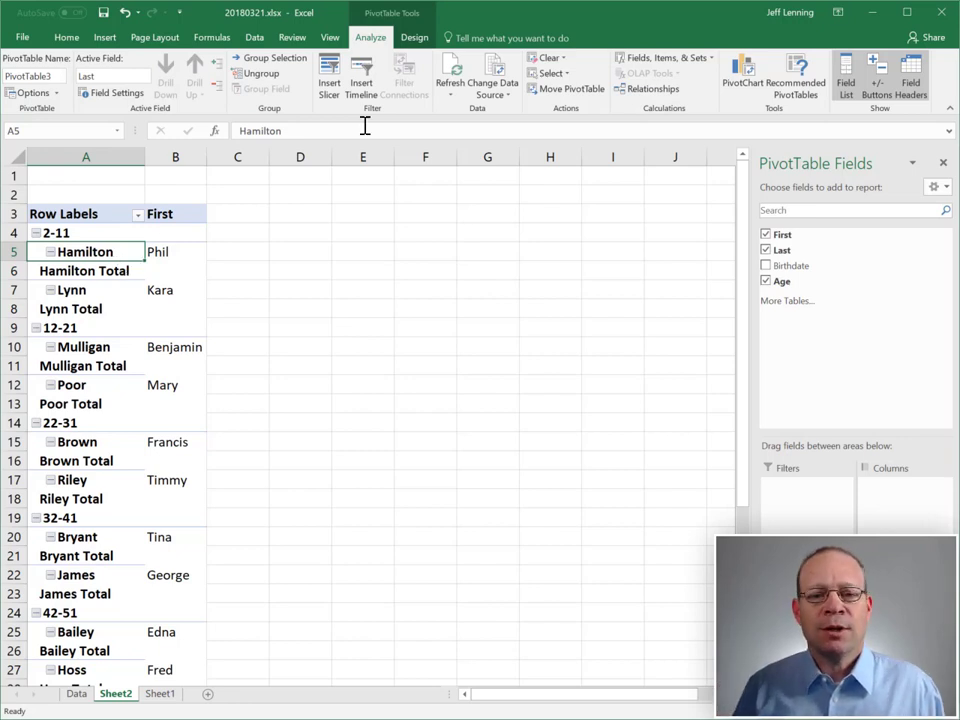
Step: Turn off the PivotTable's subtotals and its grand totals for rows and columns
click(414, 37)
click(22, 82)
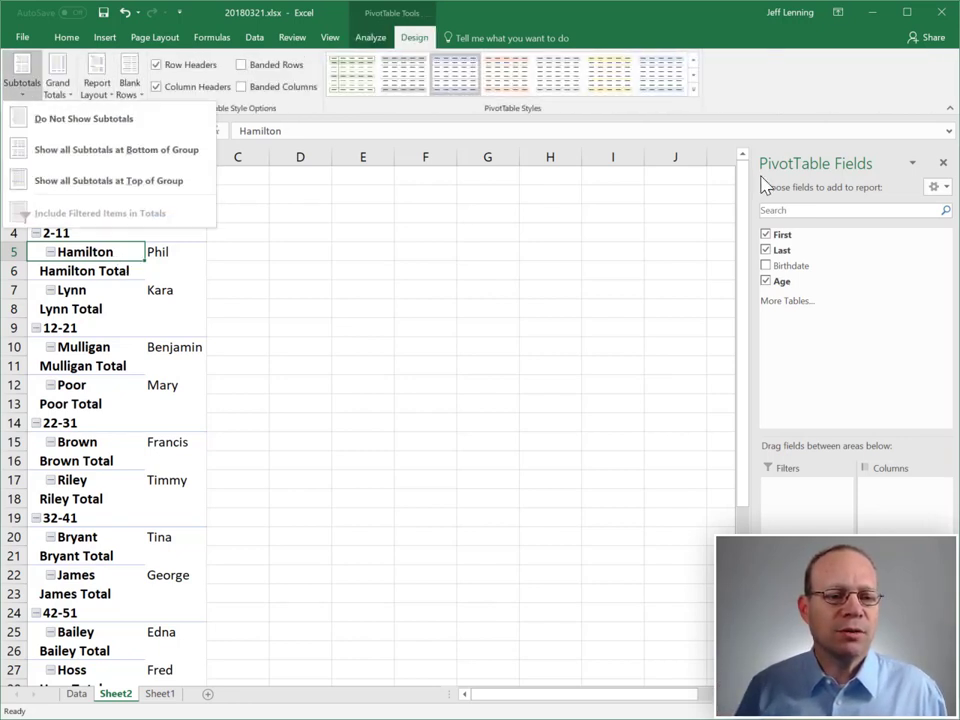
click(43, 118)
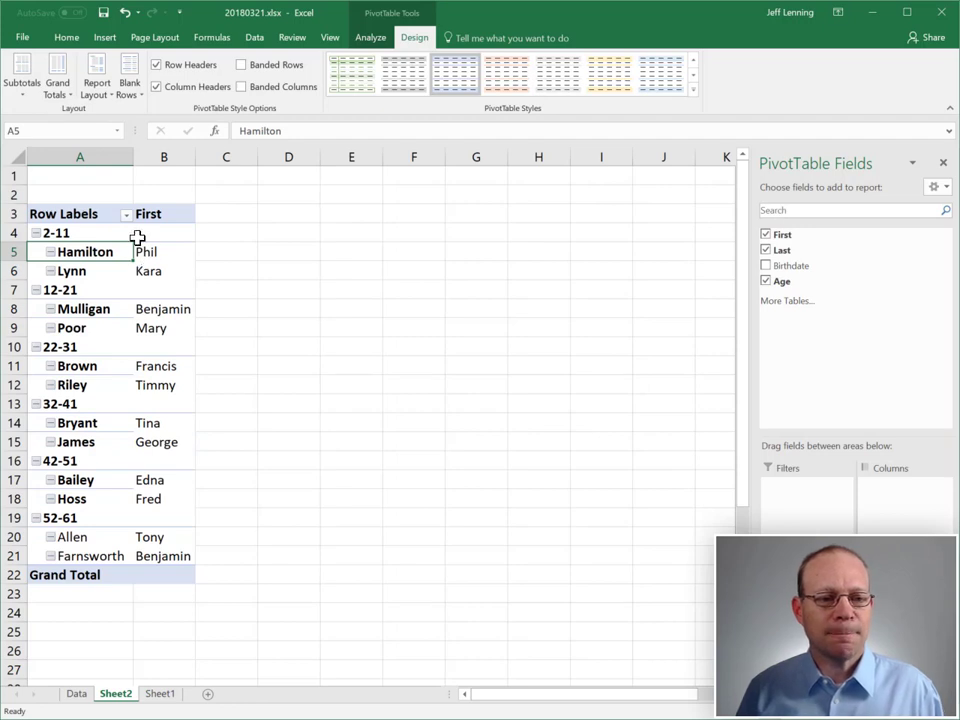
click(55, 90)
click(80, 119)
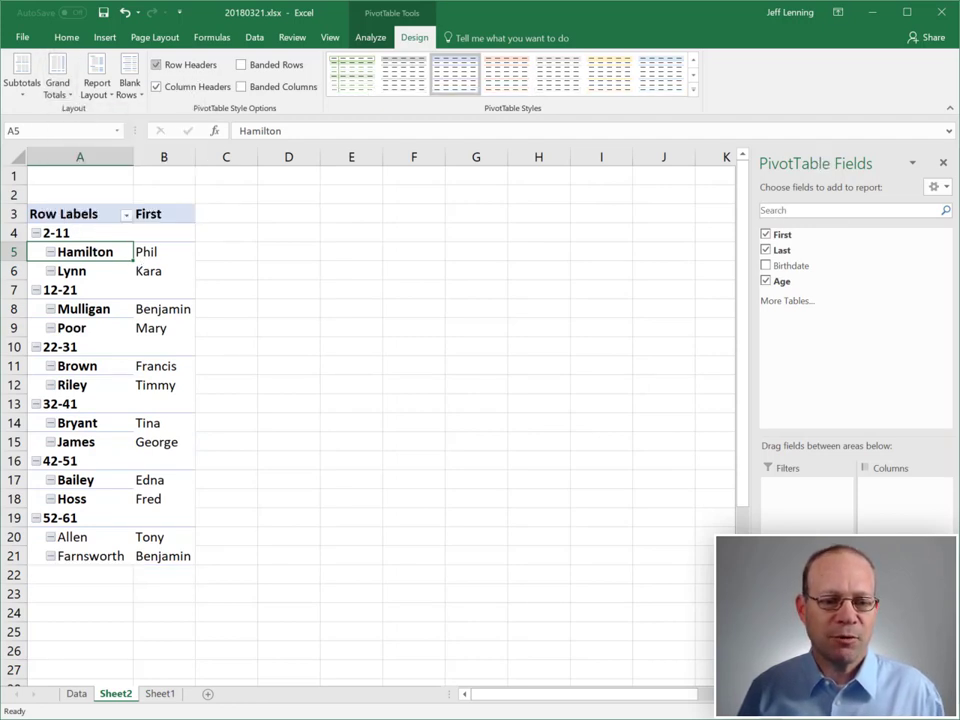
Step: Remove the row header styling from the PivotTable and hide its expand/collapse buttons
click(156, 64)
click(370, 37)
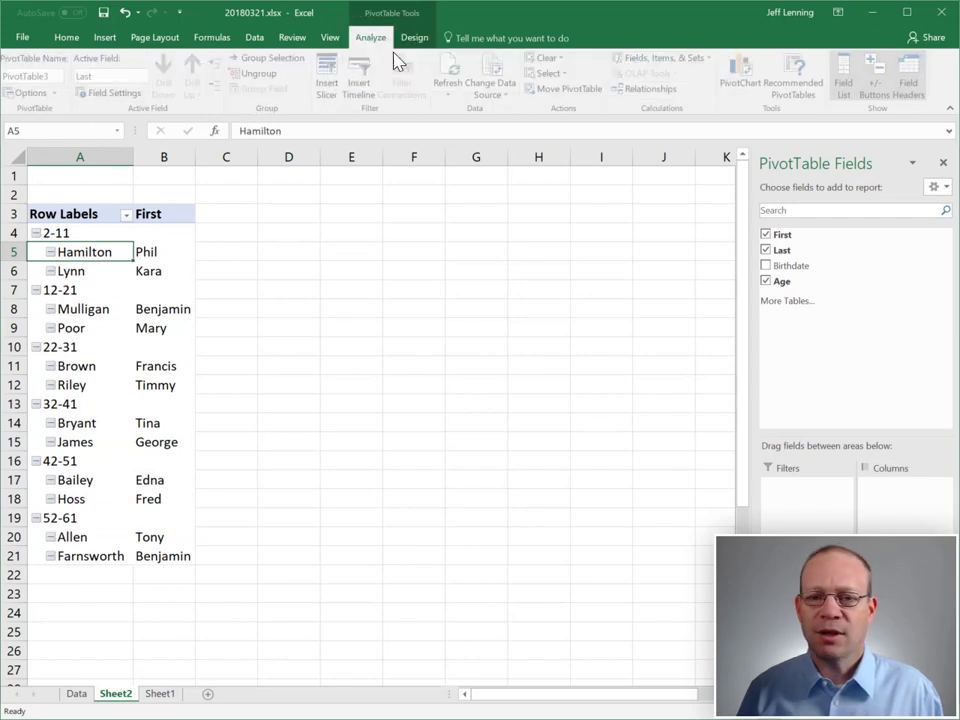
click(882, 80)
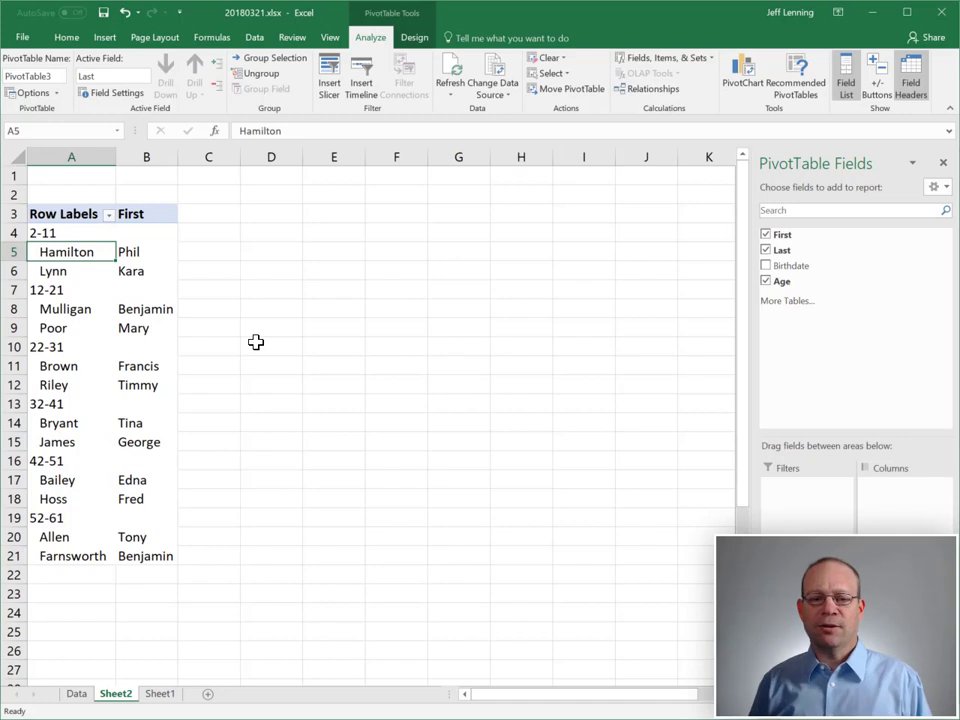
Step: Rename the PivotTable's Row Labels header in cell A3 as Last
click(84, 214)
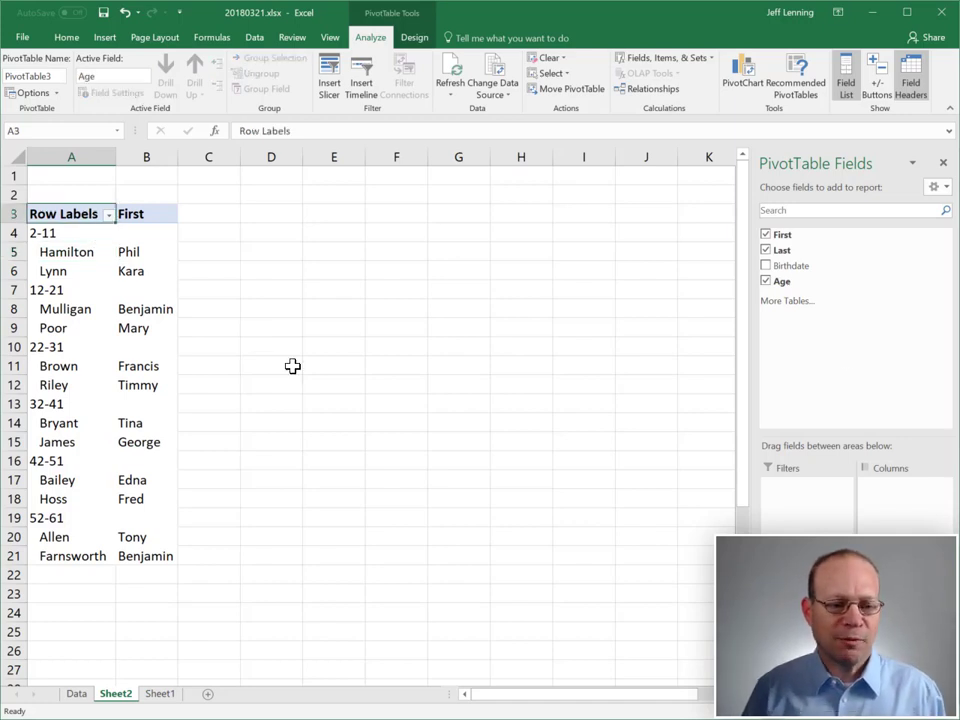
text(Last)
key(Return)
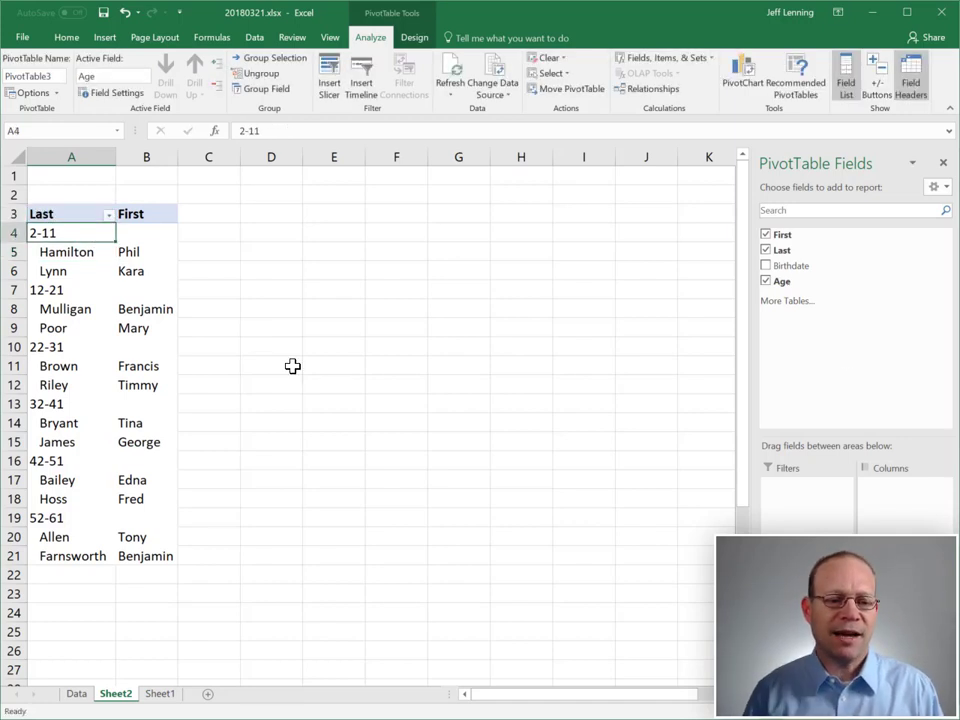
click(69, 290)
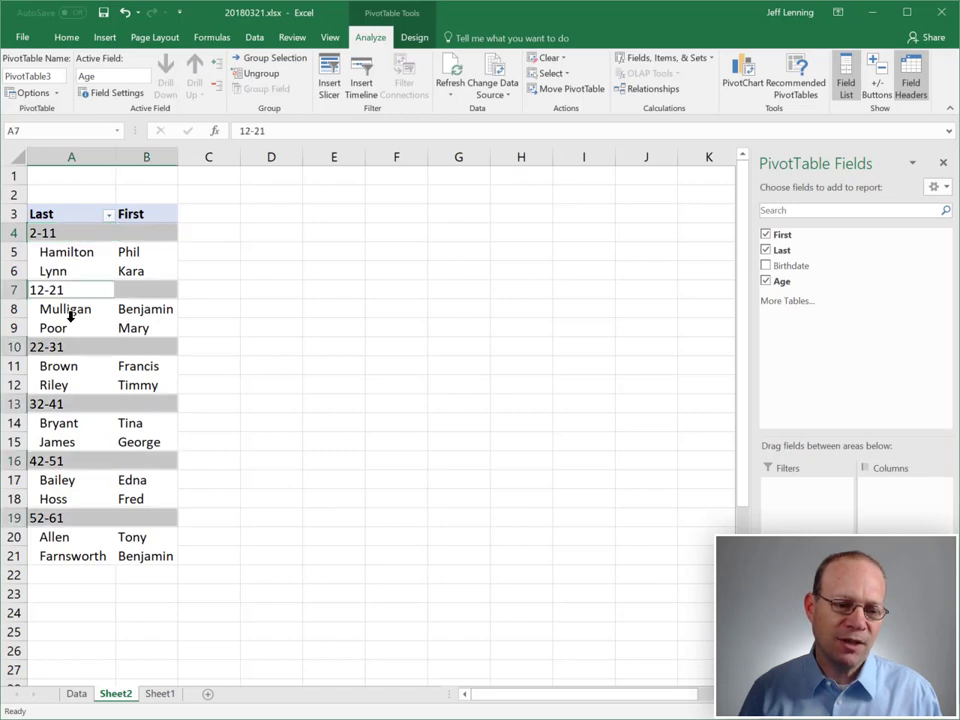
click(69, 346)
click(45, 404)
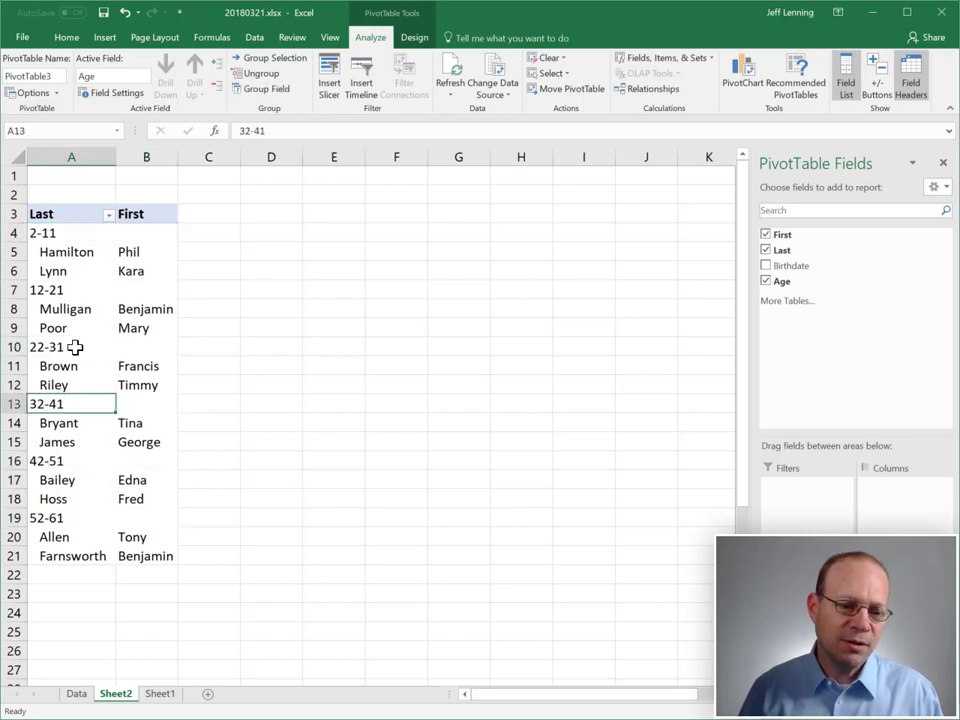
click(45, 347)
click(64, 291)
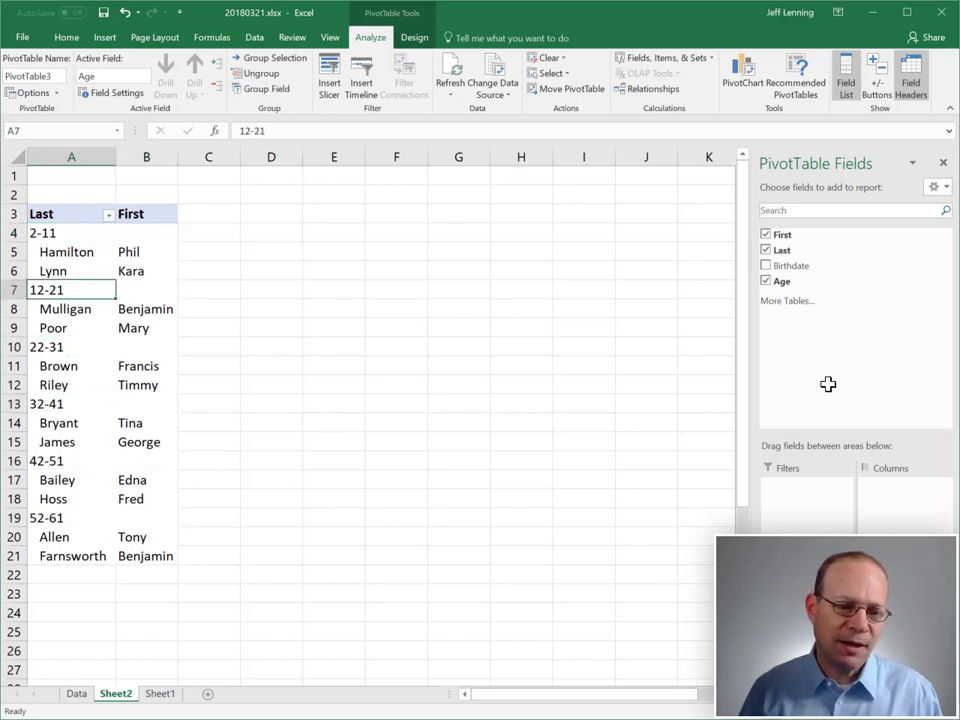
click(45, 232)
click(71, 290)
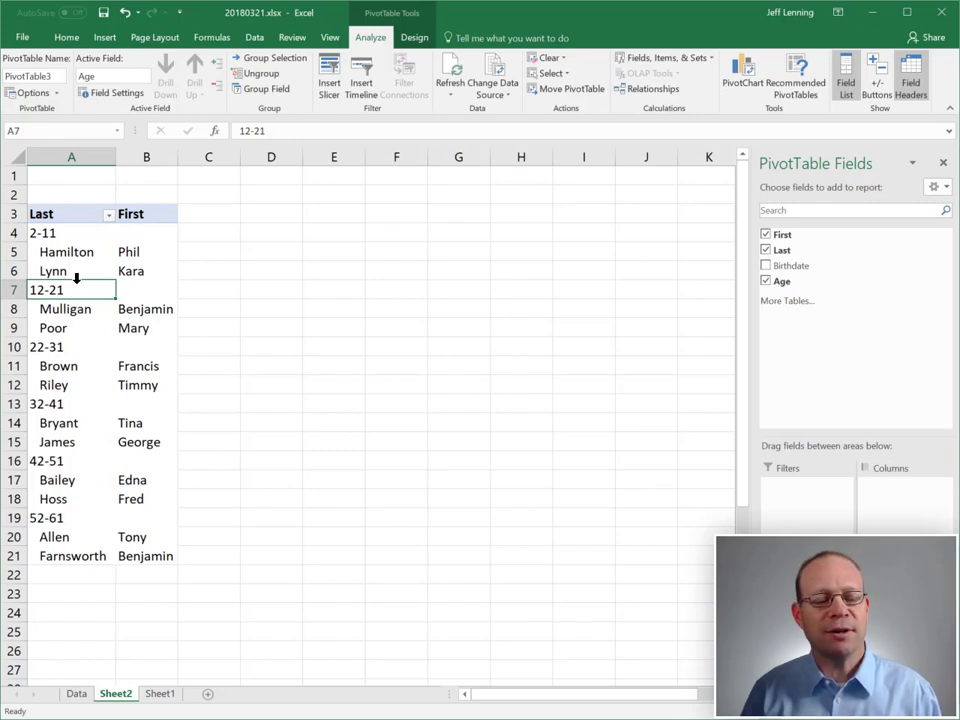
Step: Select all the age range rows in the PivotTable together and apply the Accent1 cell style
click(76, 278)
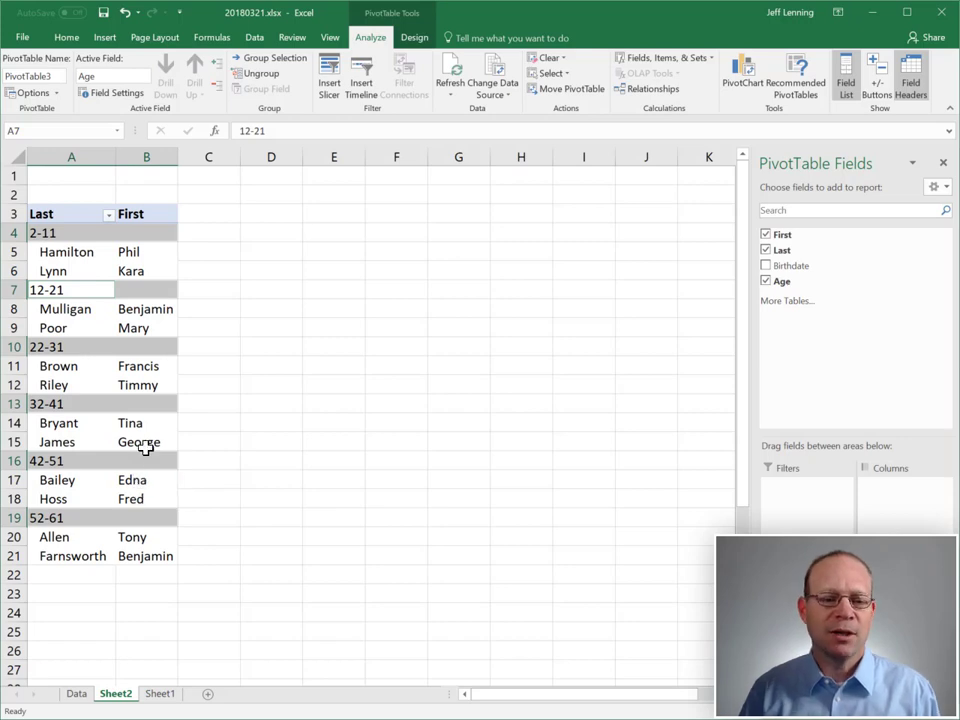
click(67, 38)
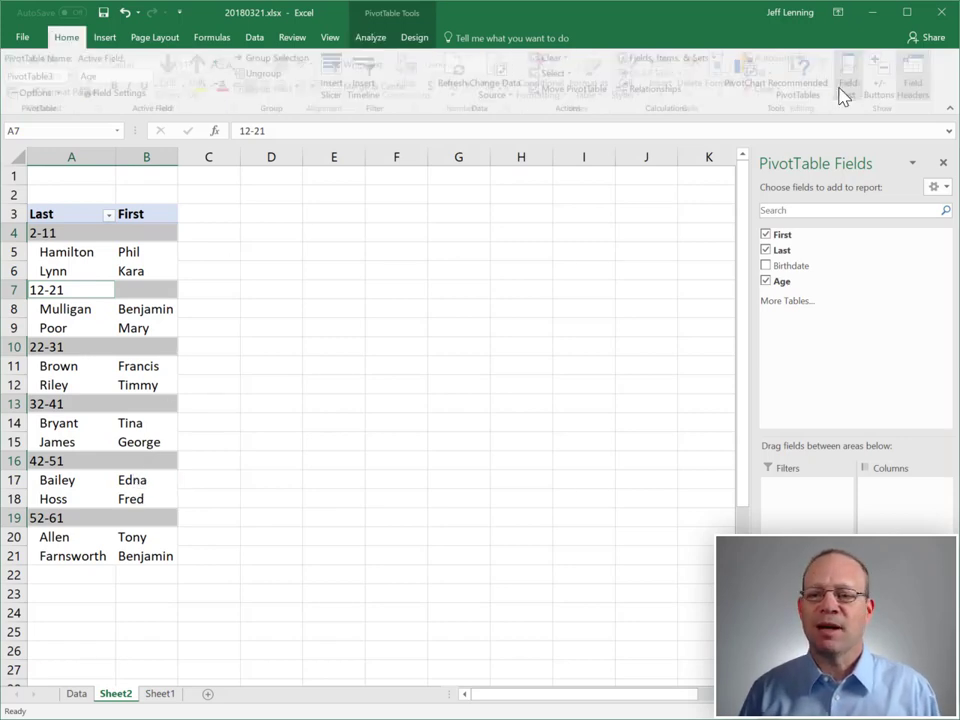
click(628, 88)
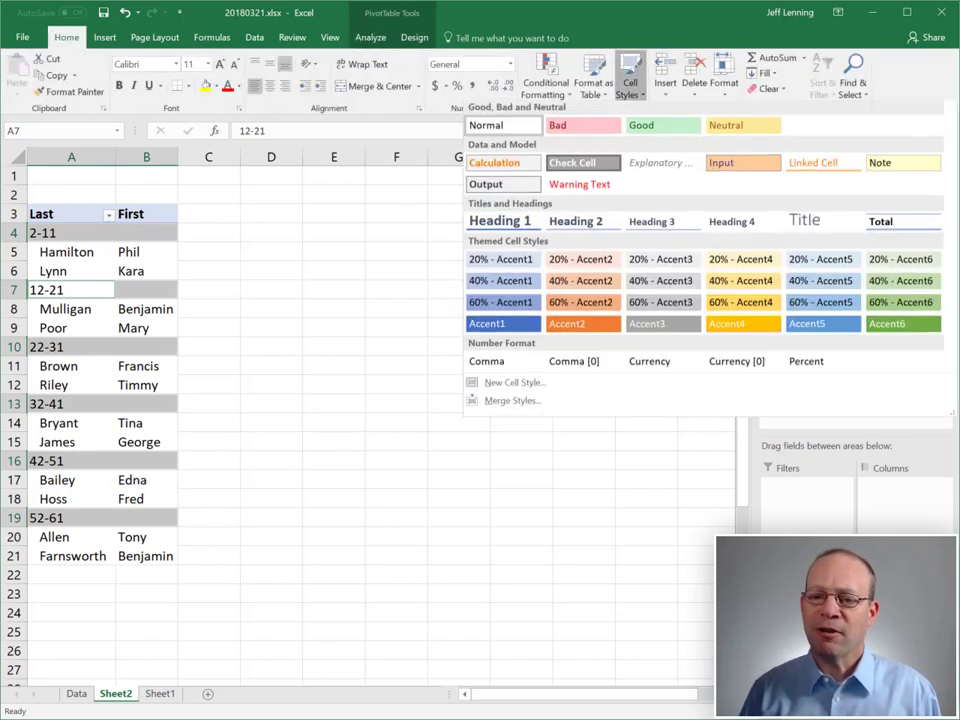
click(505, 330)
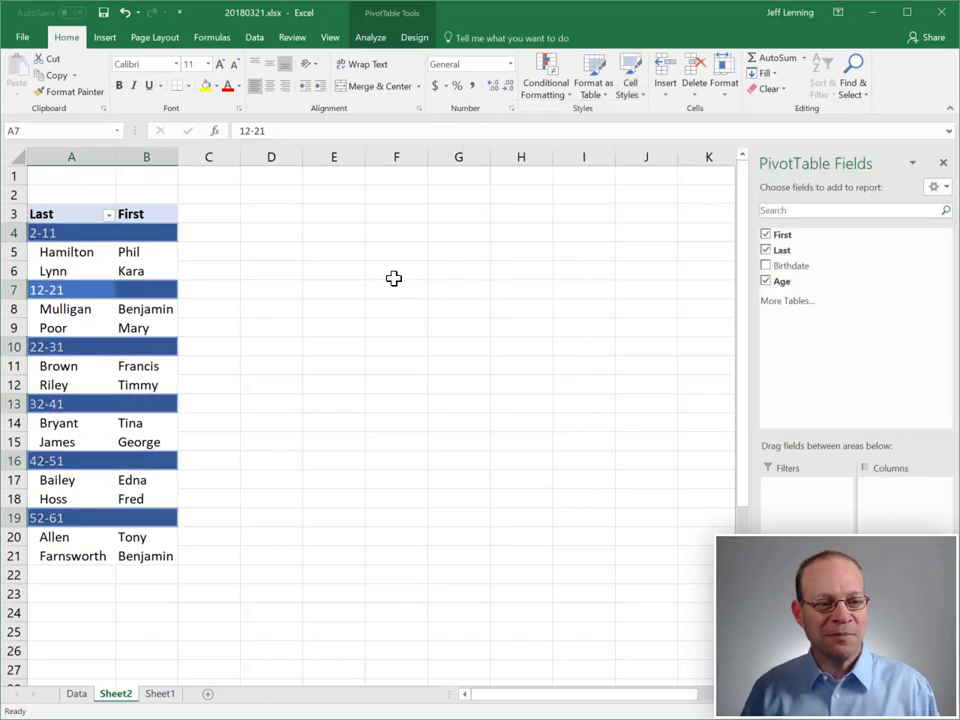
Step: Make the selected age range rows bold with a larger font size and deselect the PivotTable
click(119, 85)
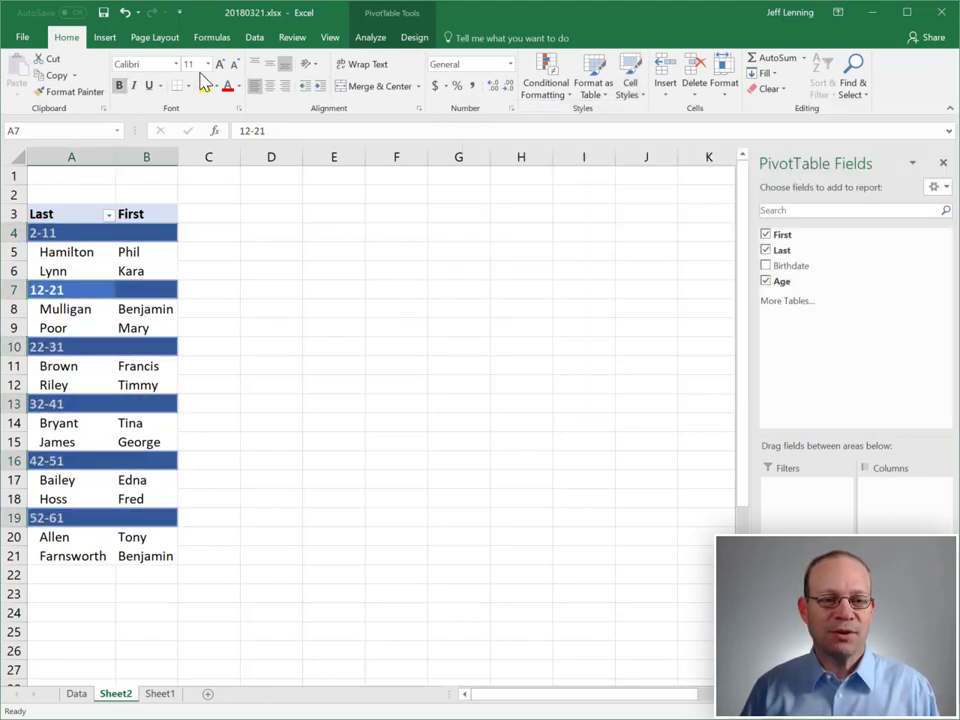
click(208, 64)
click(190, 150)
click(268, 316)
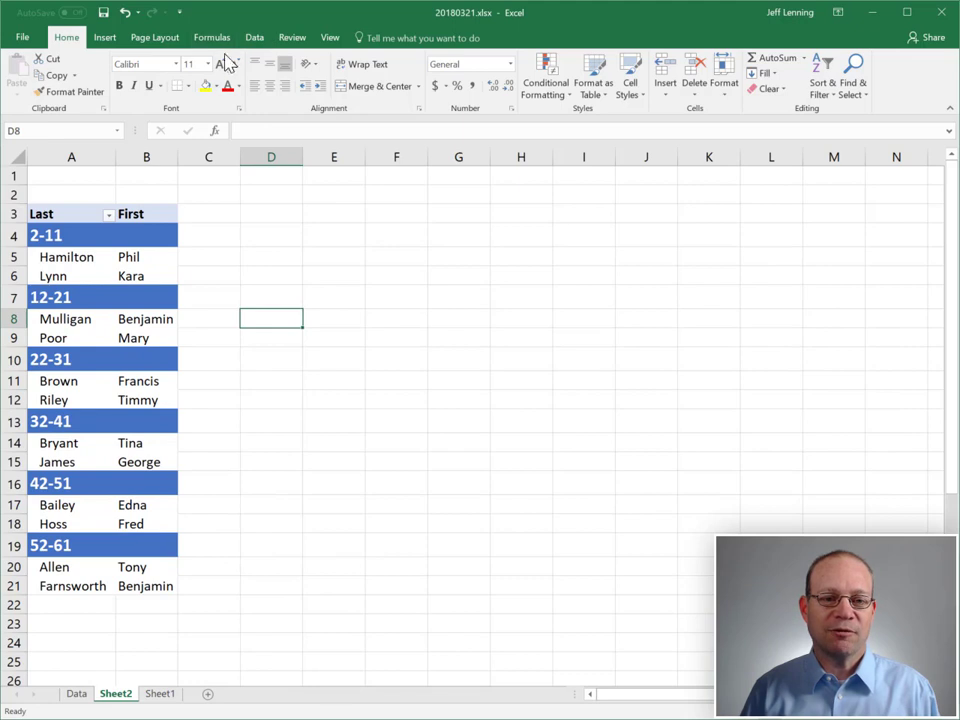
click(276, 284)
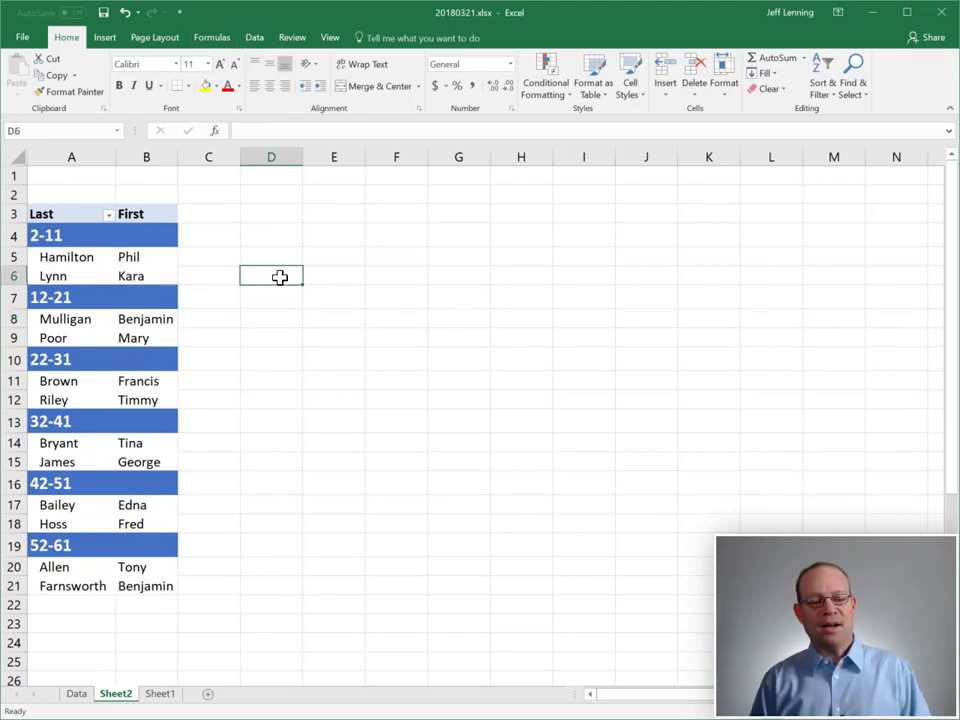